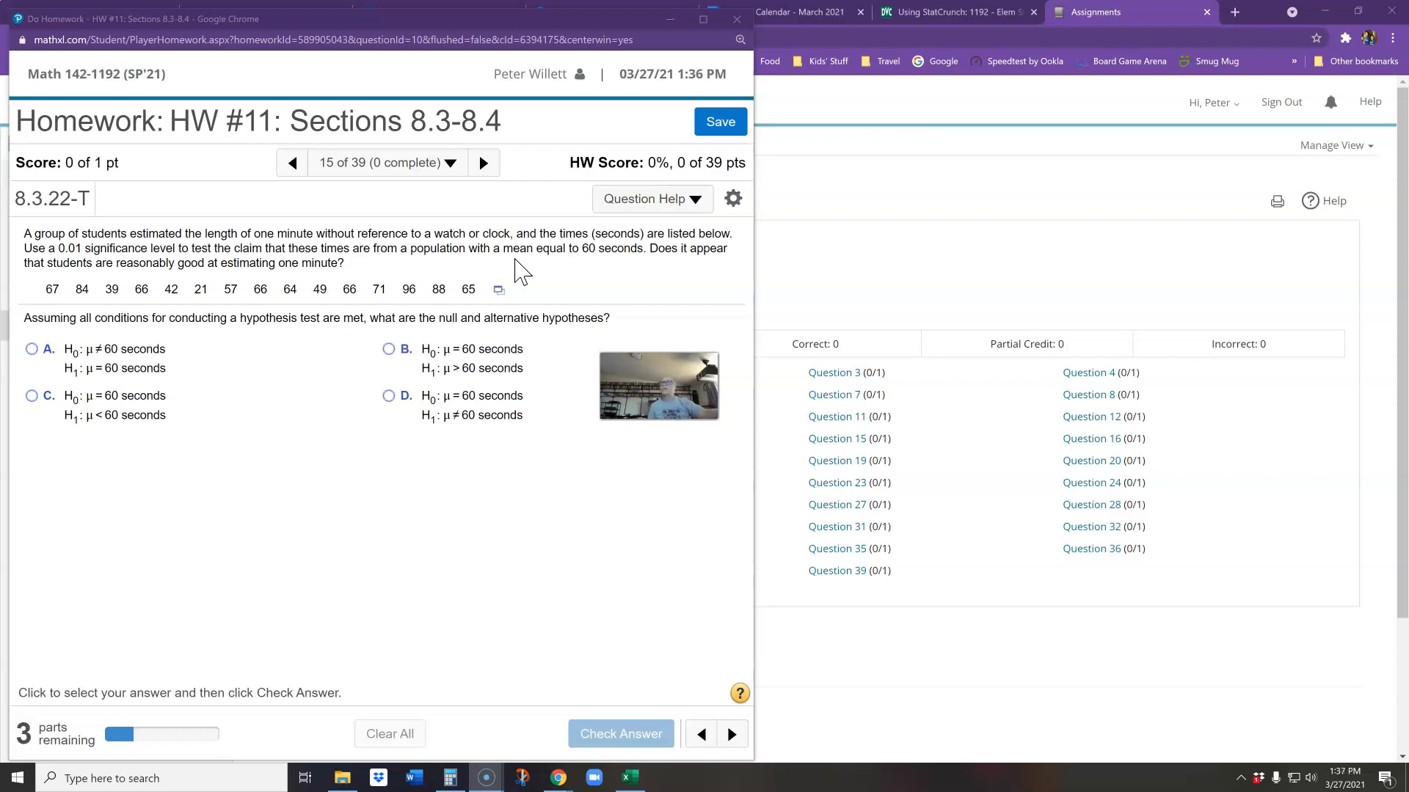
Step: Answer the hypotheses part with option D (H0: μ = 60 seconds, H1: μ ≠ 60 seconds) and check it
{"action": "left_click", "coordinate": [389, 398]}
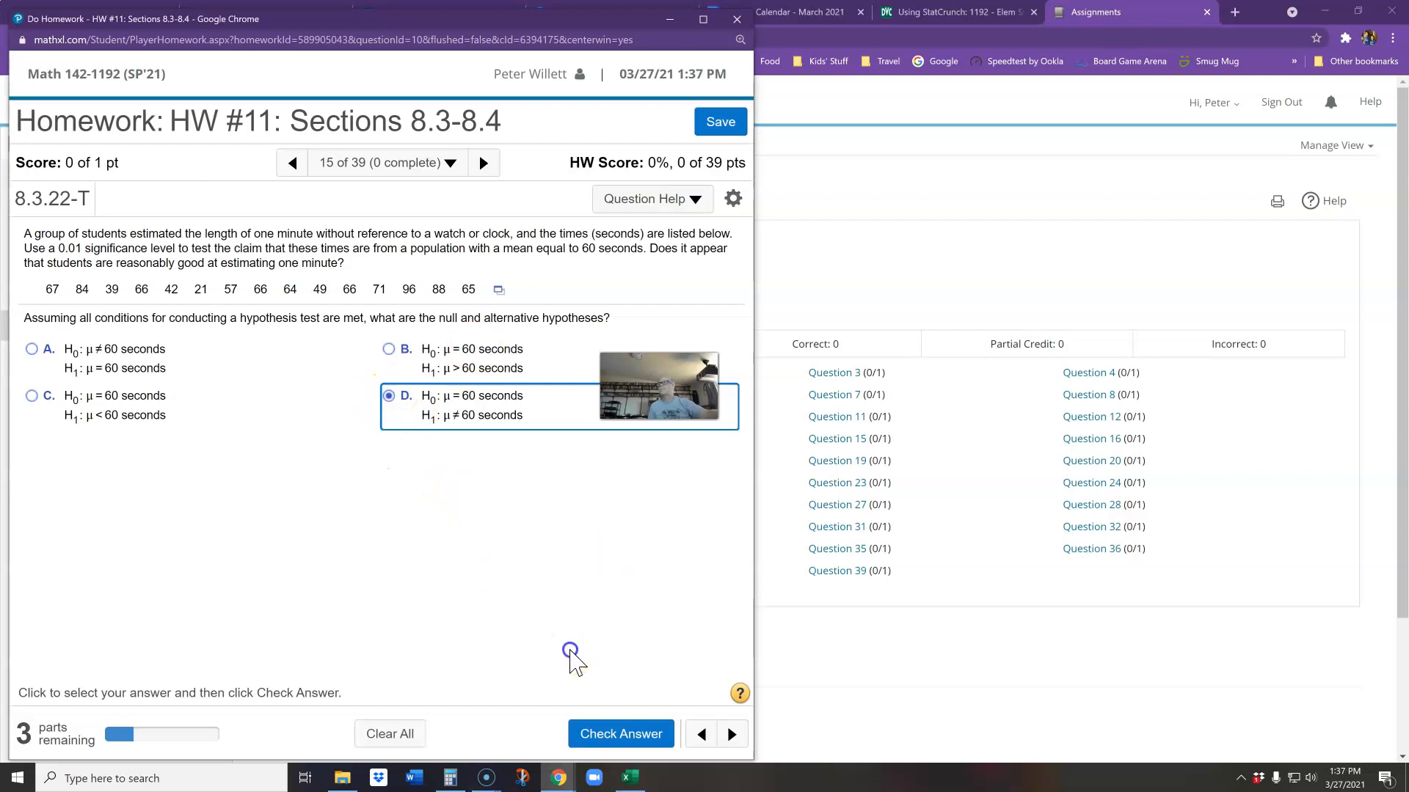
{"action": "left_click", "coordinate": [620, 735]}
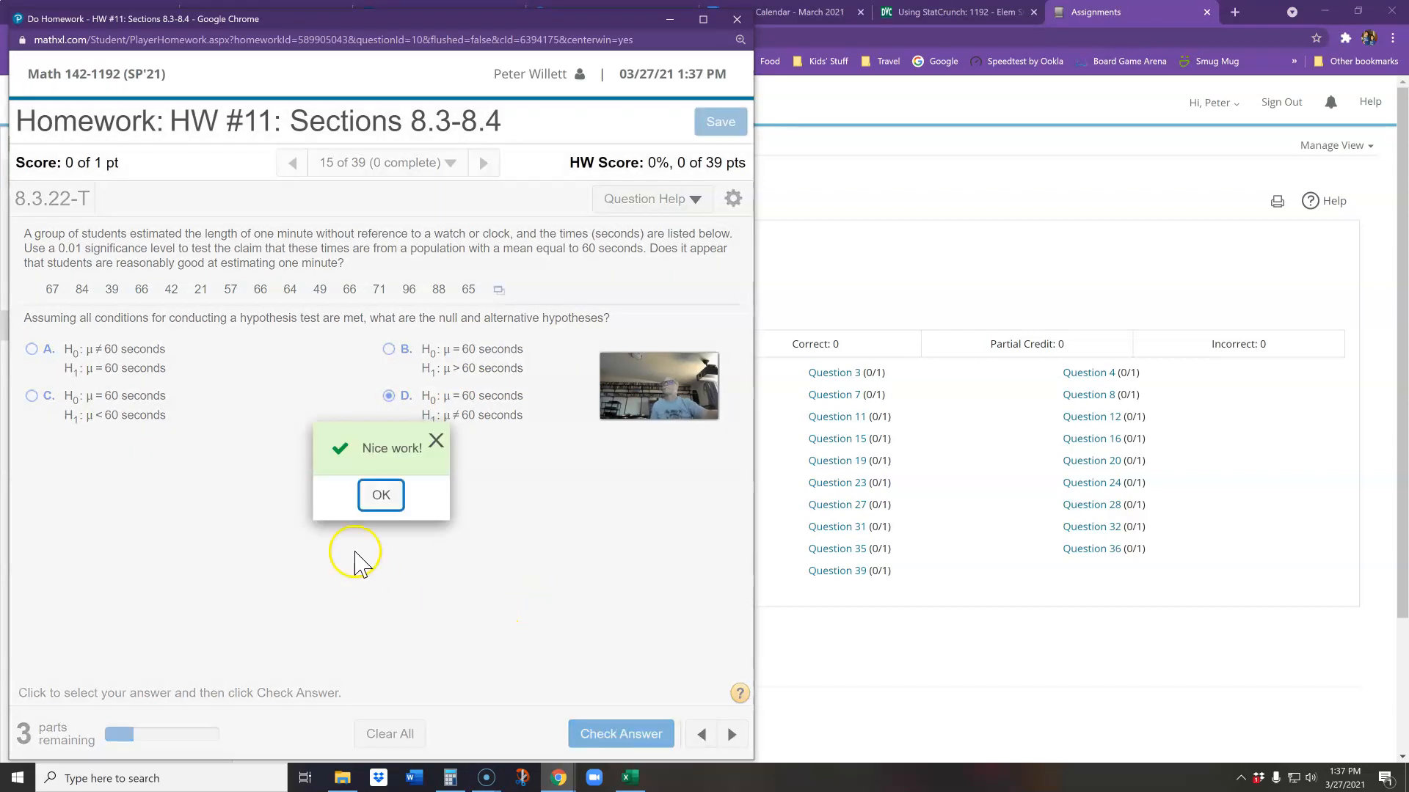
{"action": "left_click", "coordinate": [380, 496]}
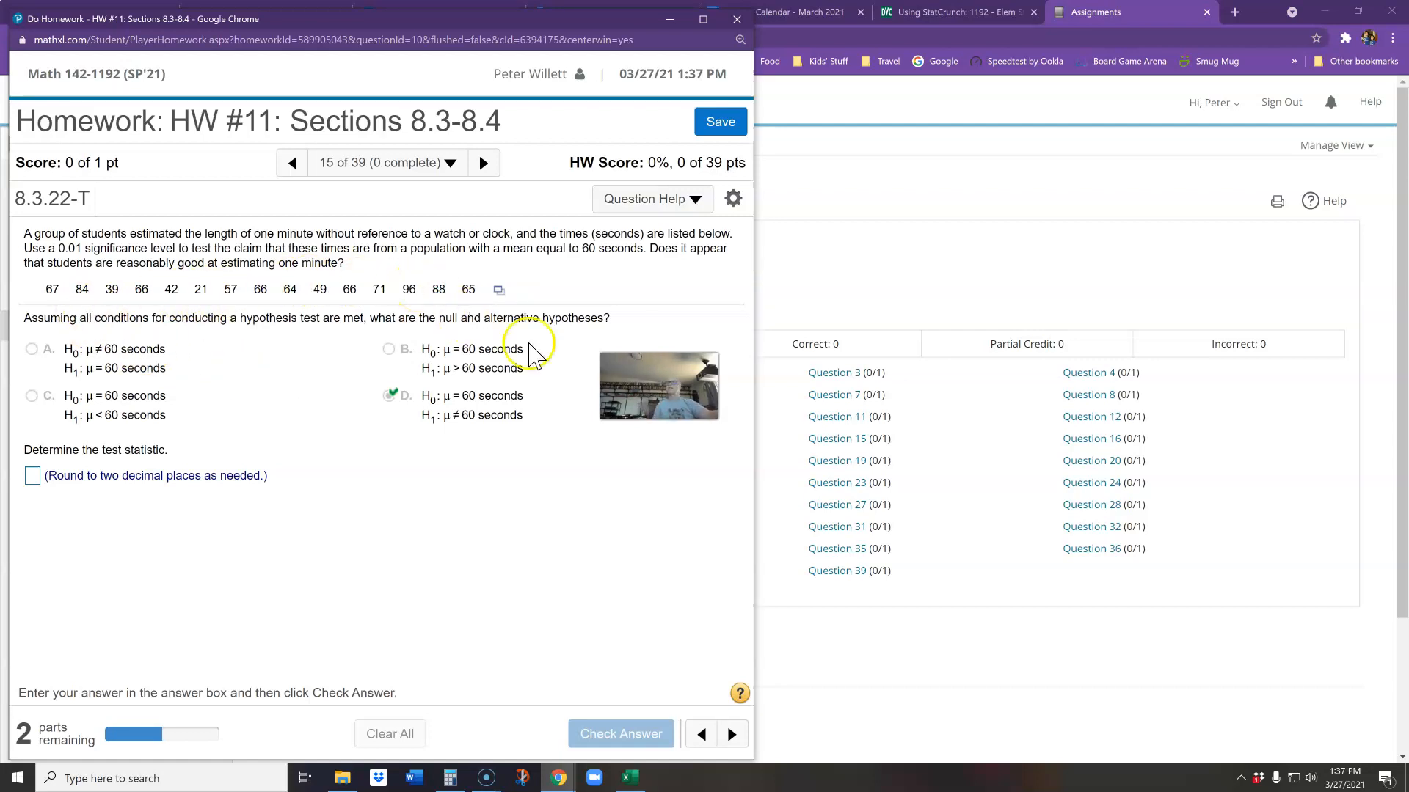
Step: Open the question's list of estimated times in StatCrunch and arrange its window beside the homework
{"action": "left_click", "coordinate": [499, 290]}
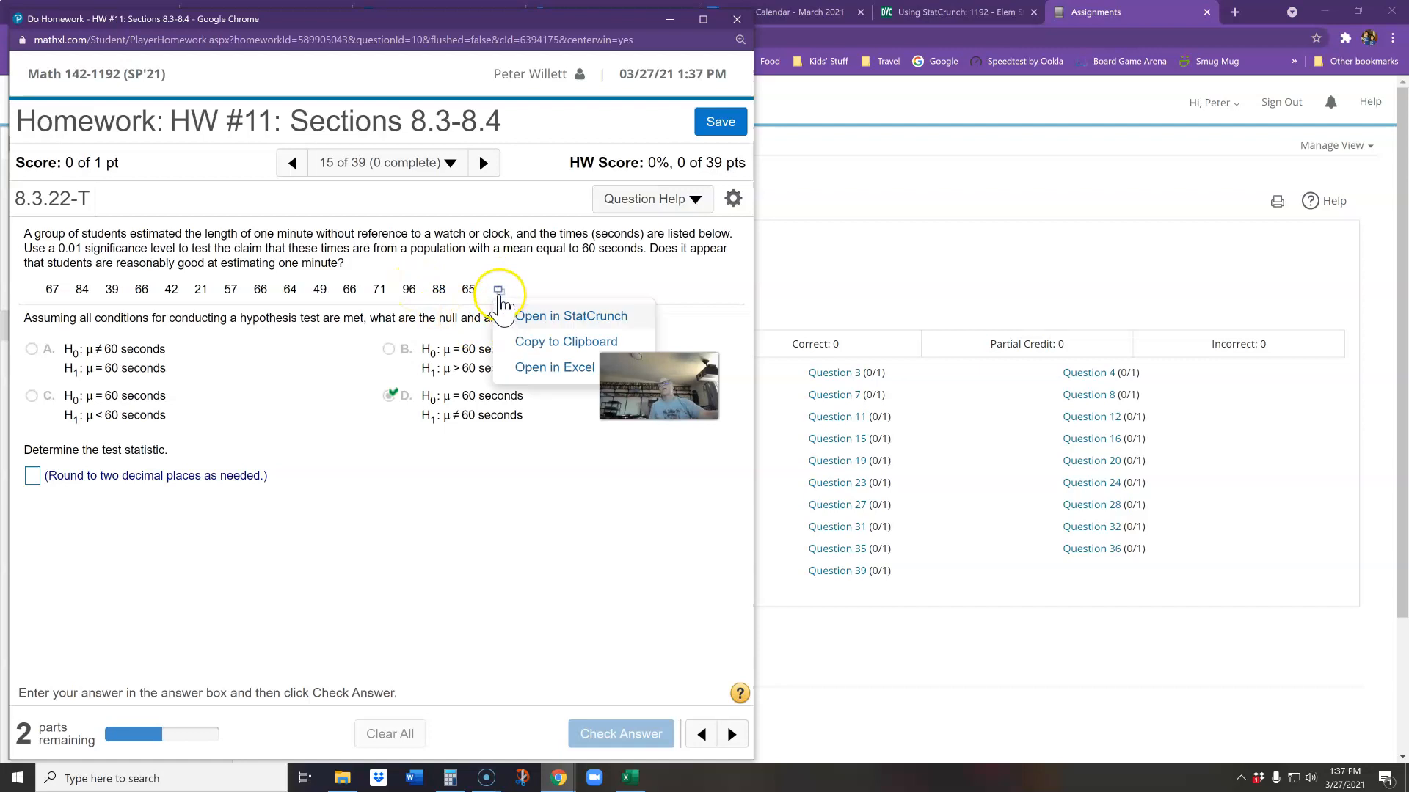
{"action": "left_click", "coordinate": [539, 316]}
{"action": "left_click_drag", "start_coordinate": [653, 158], "coordinate": [1008, 17]}
{"action": "left_click_drag", "start_coordinate": [1366, 541], "coordinate": [1400, 753]}
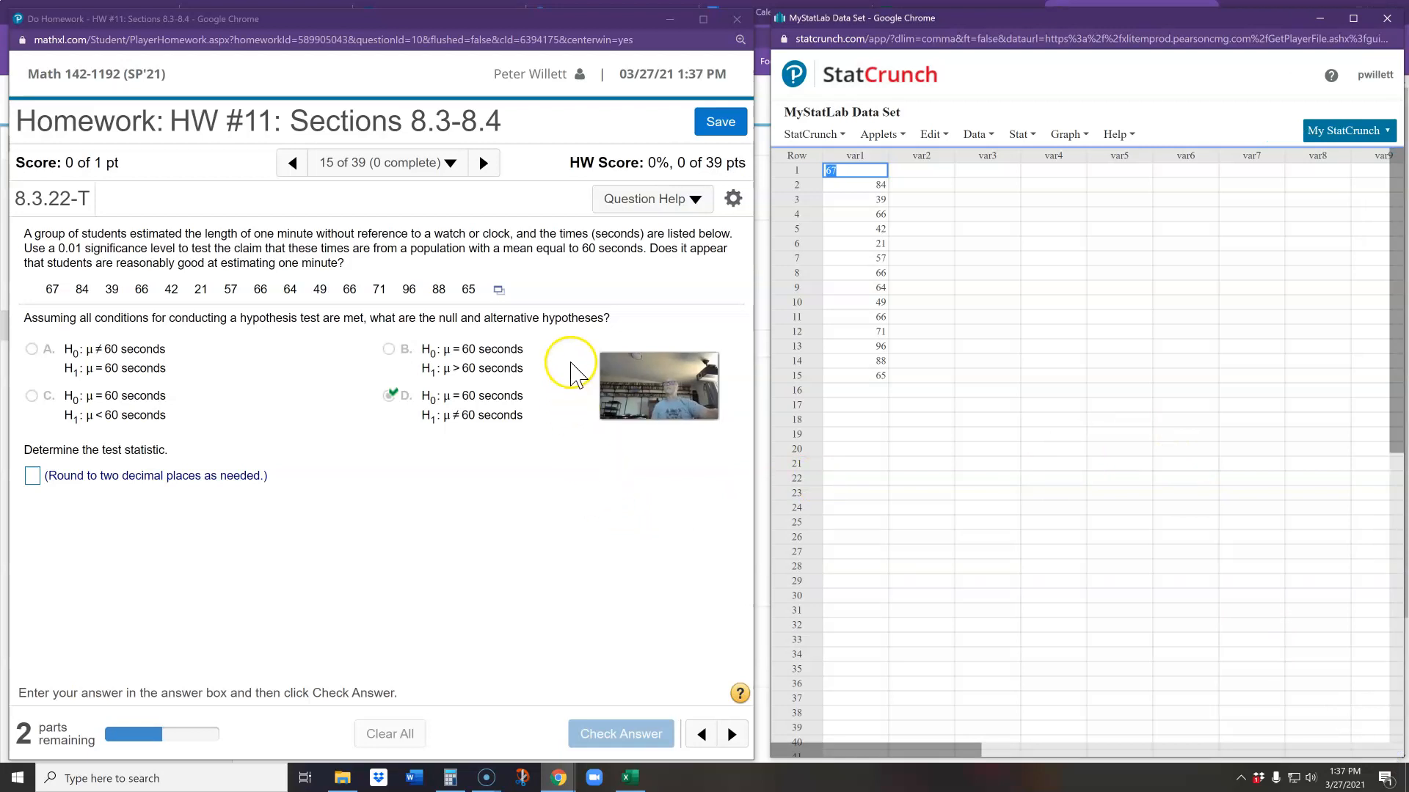
{"action": "left_click", "coordinate": [1020, 139]}
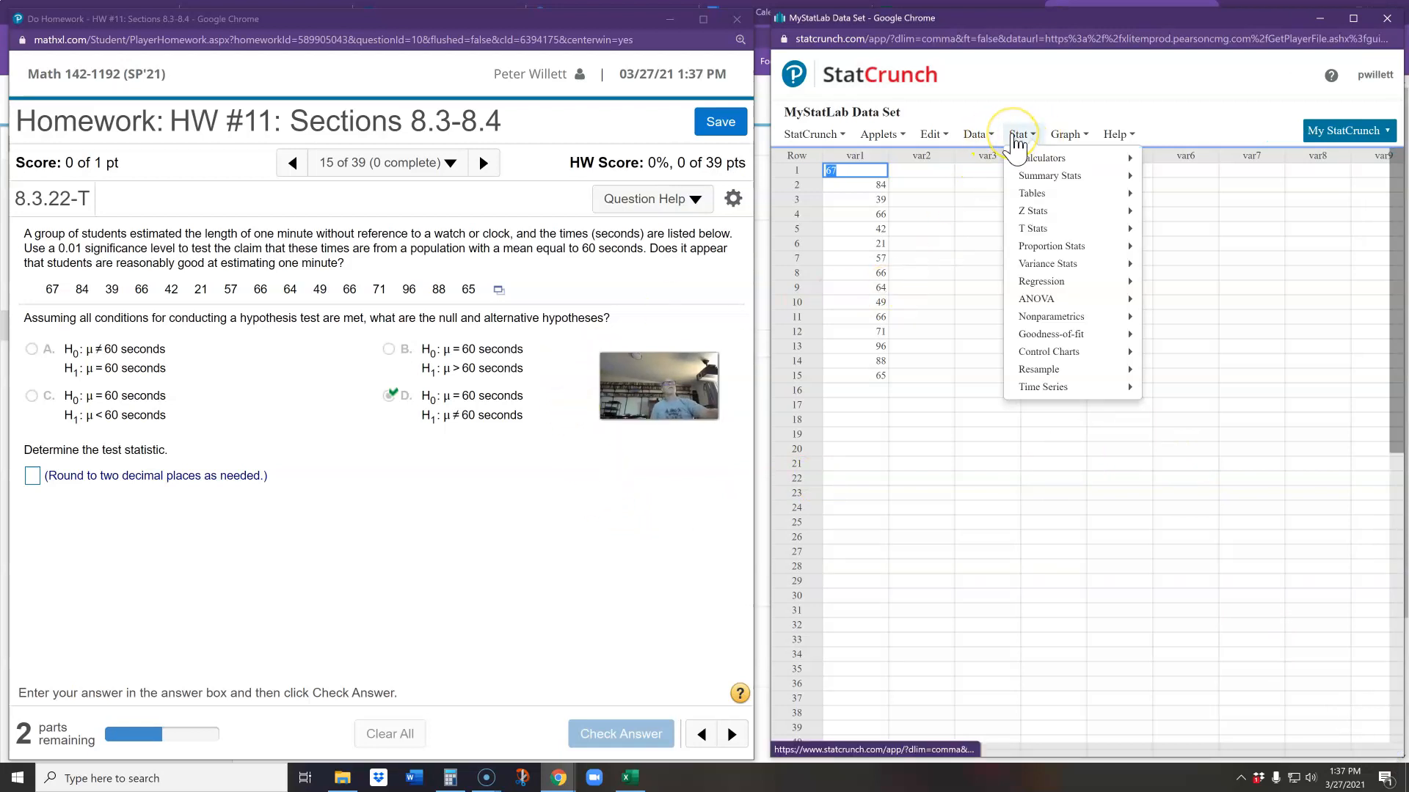
{"action": "left_click", "coordinate": [1045, 214]}
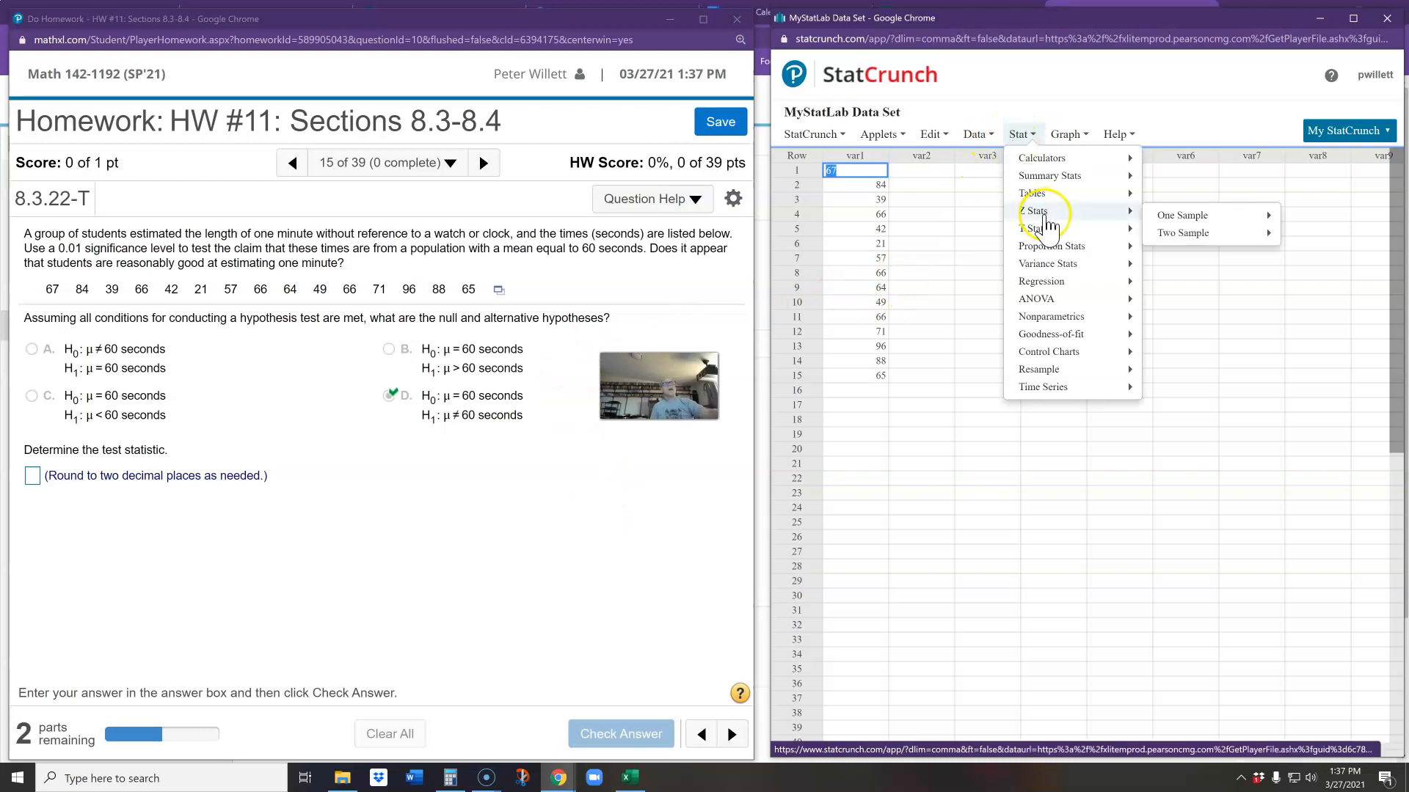
{"action": "mouse_move", "coordinate": [1049, 269]}
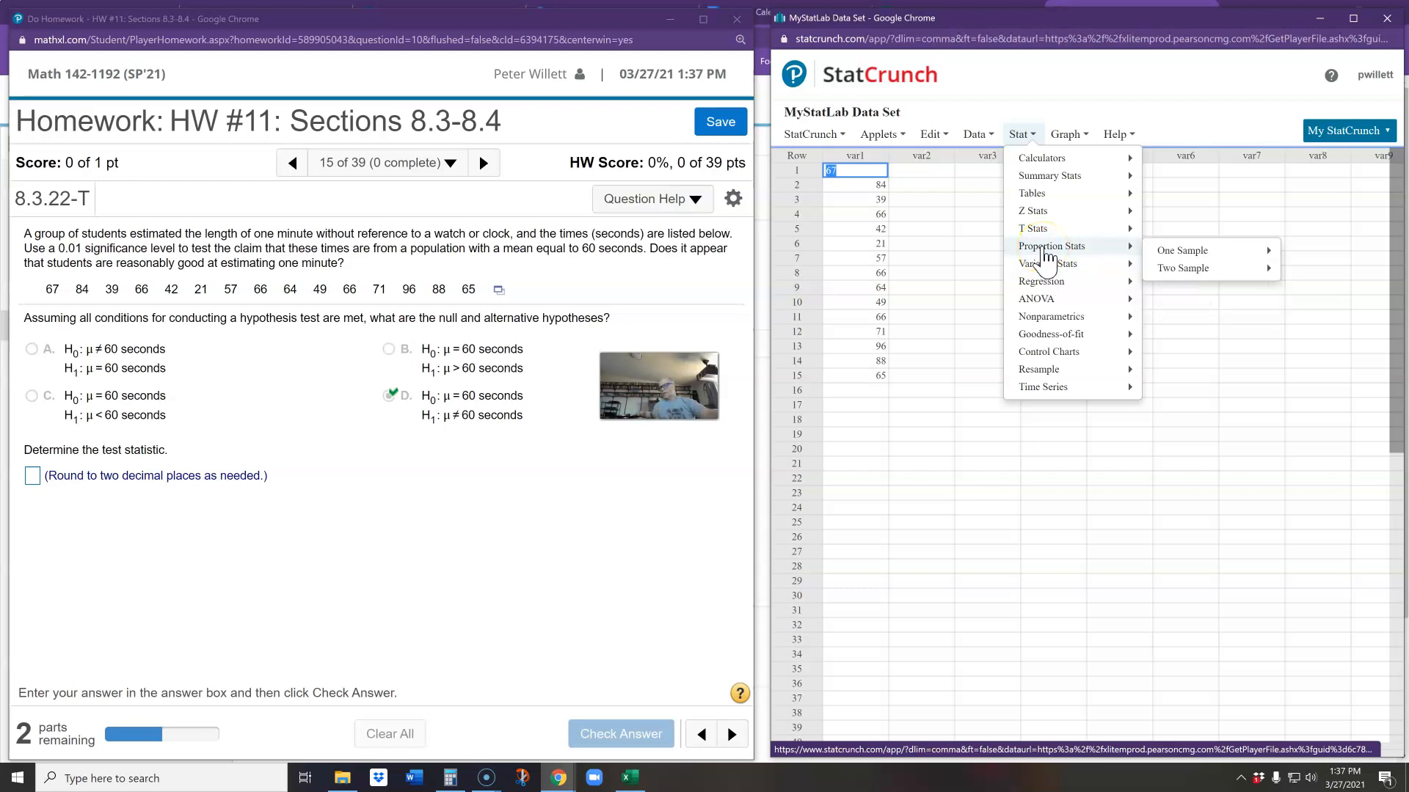
{"action": "mouse_move", "coordinate": [1049, 221]}
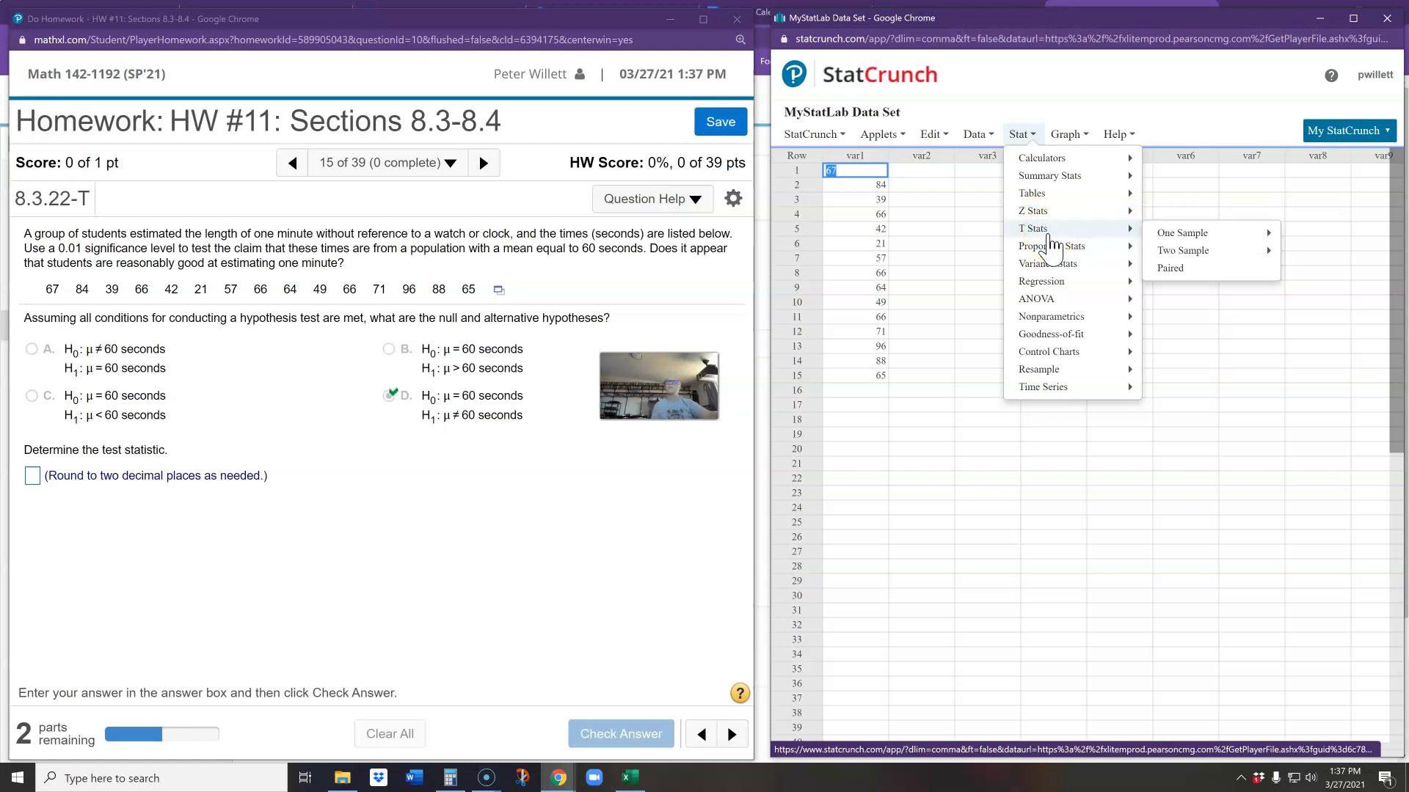
{"action": "left_click", "coordinate": [1039, 235]}
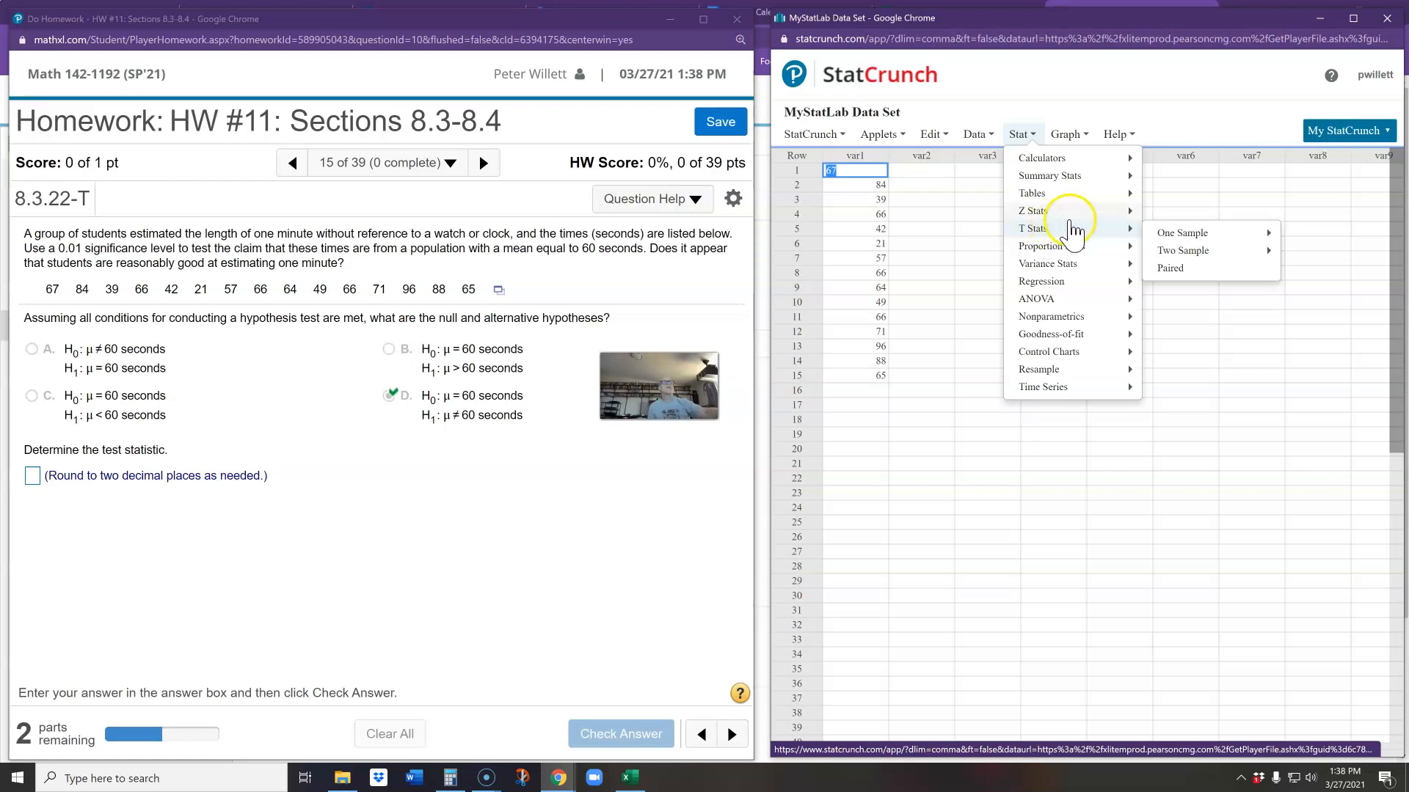
{"action": "mouse_move", "coordinate": [1041, 212]}
{"action": "mouse_move", "coordinate": [1184, 215]}
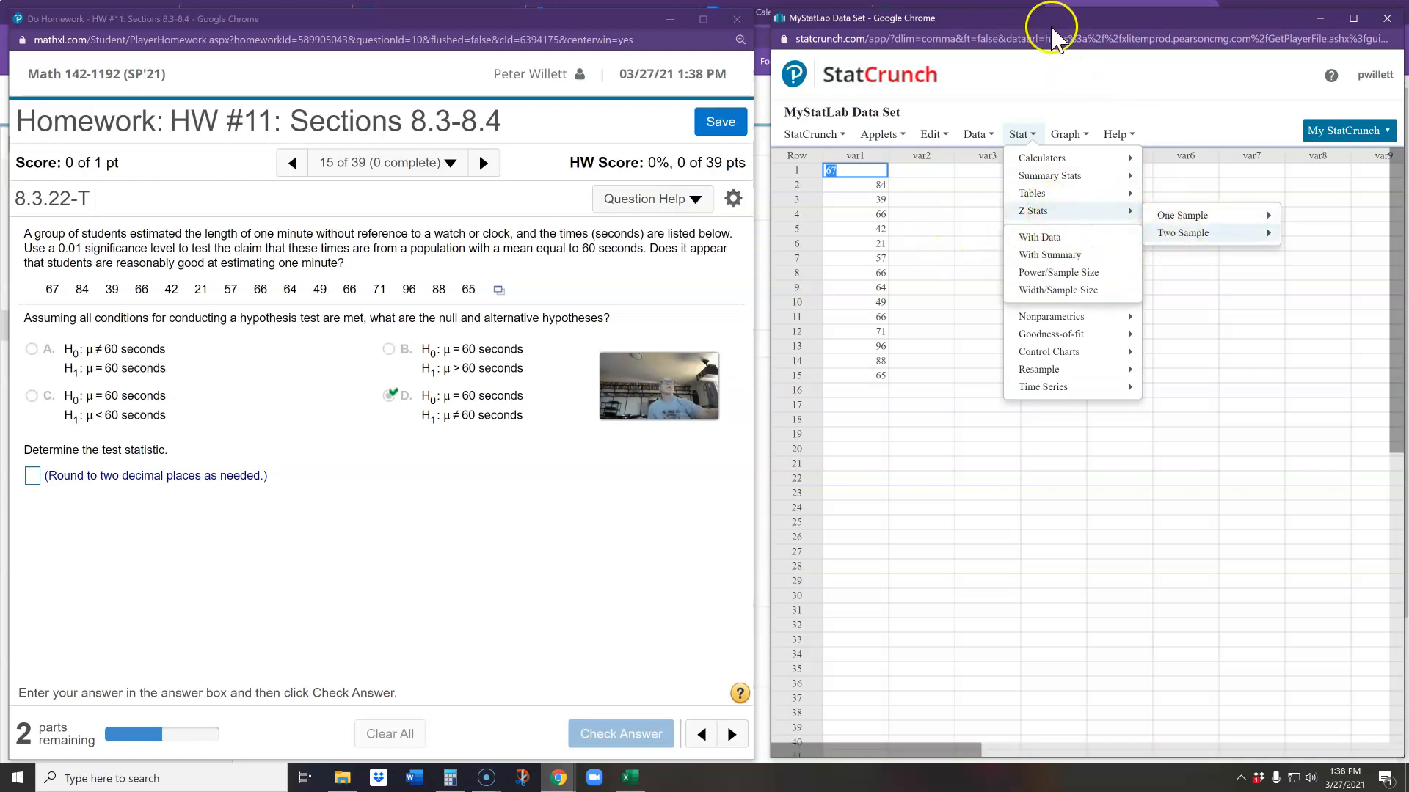
{"action": "left_click", "coordinate": [1053, 89]}
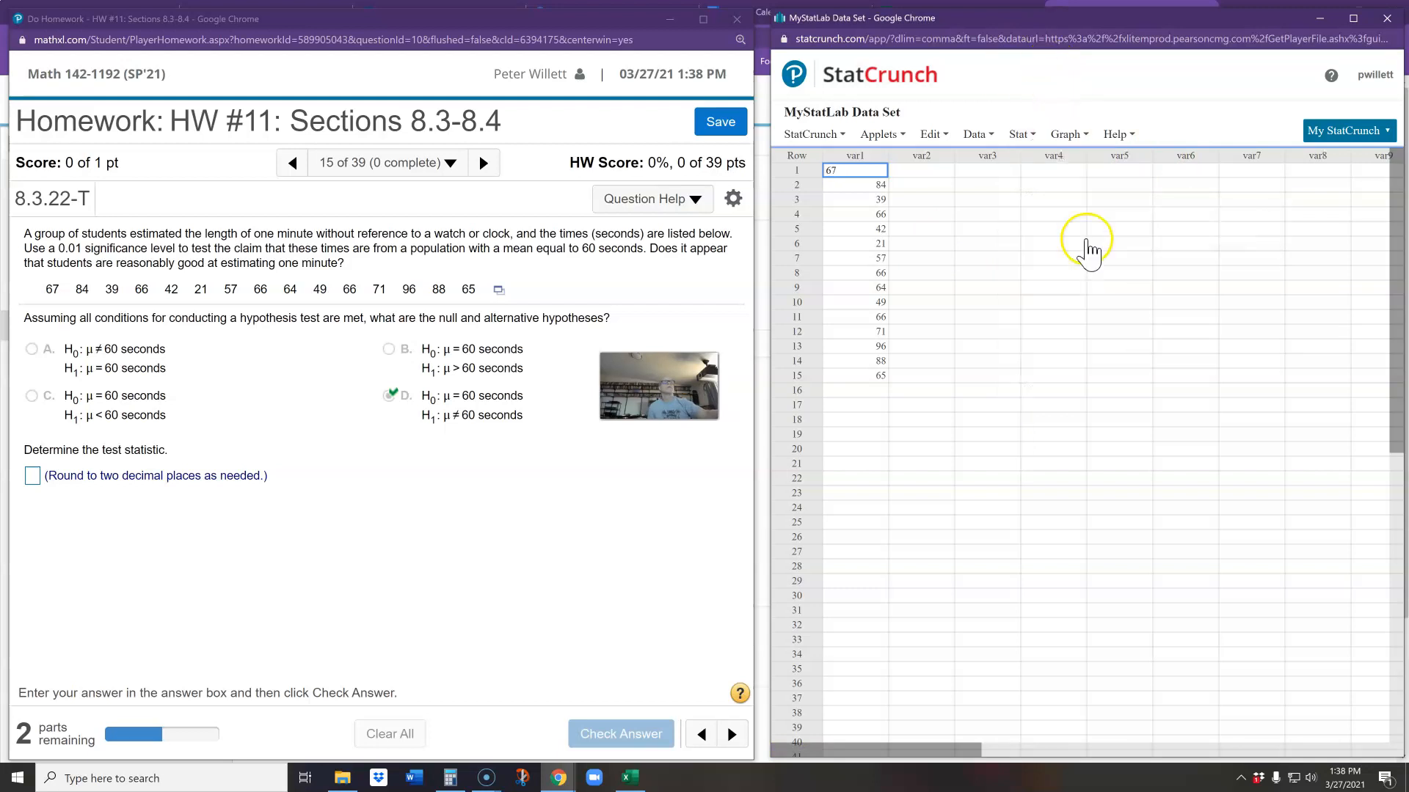
Step: Start a one-sample T test with data in StatCrunch and select the var1 column
{"action": "left_click", "coordinate": [1018, 134]}
{"action": "mouse_move", "coordinate": [1056, 228]}
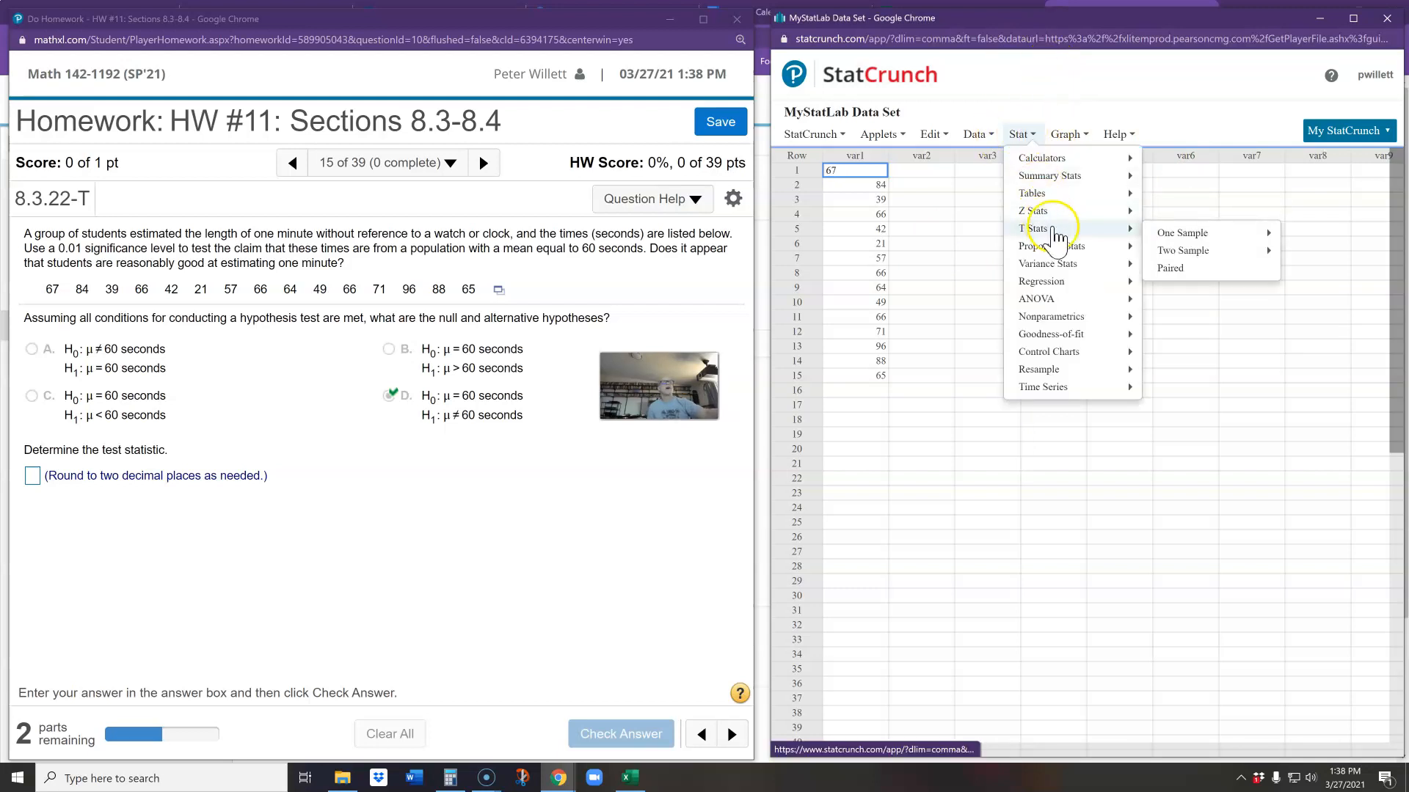
{"action": "mouse_move", "coordinate": [1181, 236]}
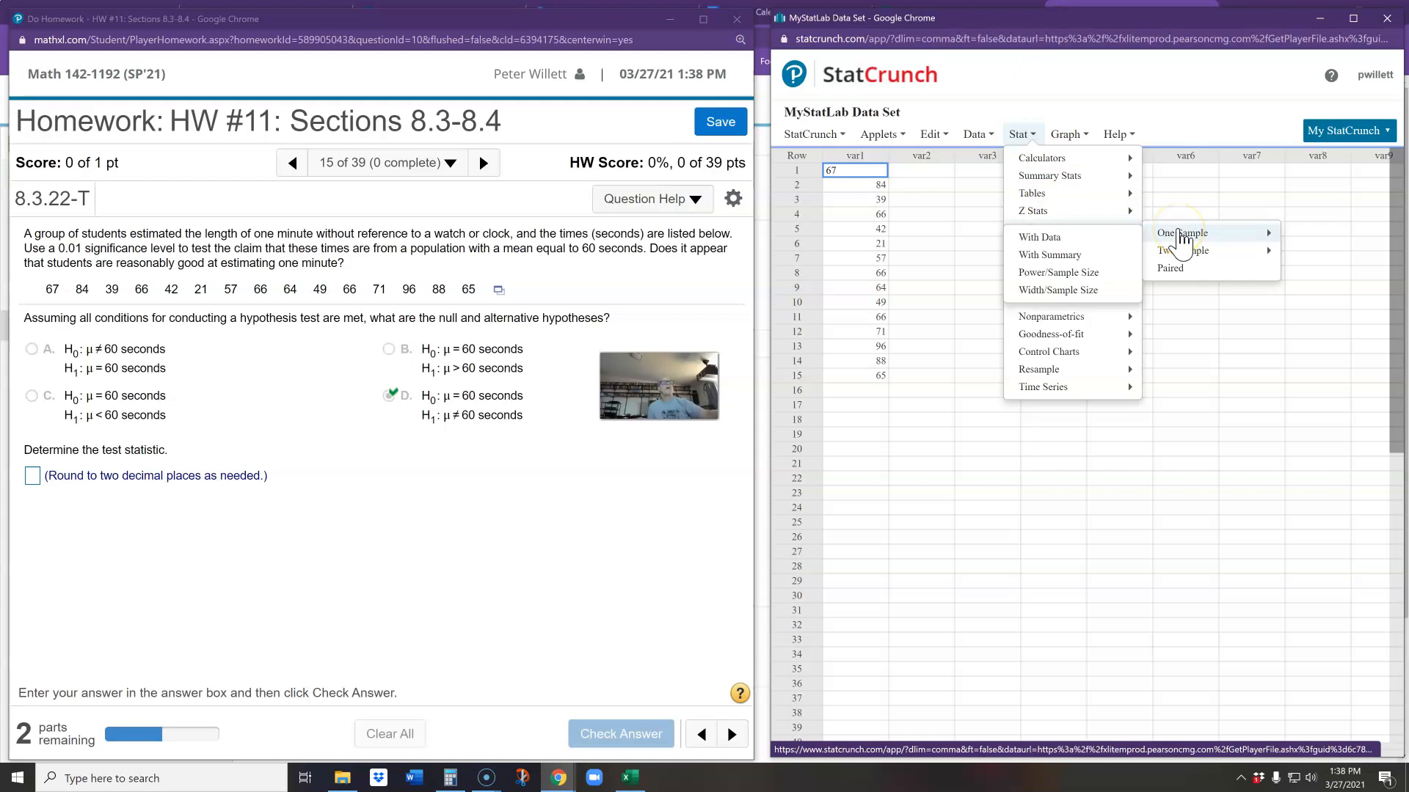
{"action": "left_click", "coordinate": [1035, 238]}
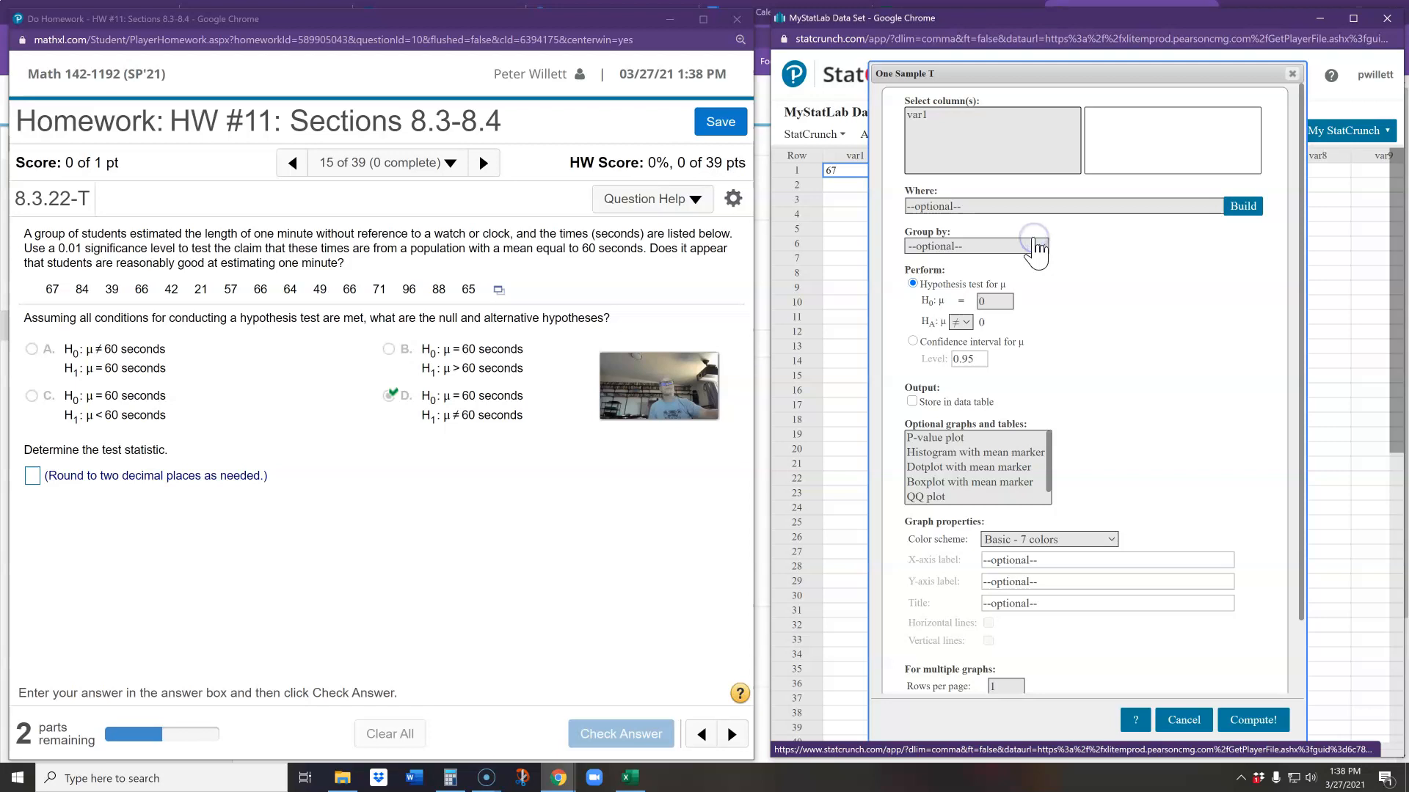
{"action": "left_click", "coordinate": [916, 116]}
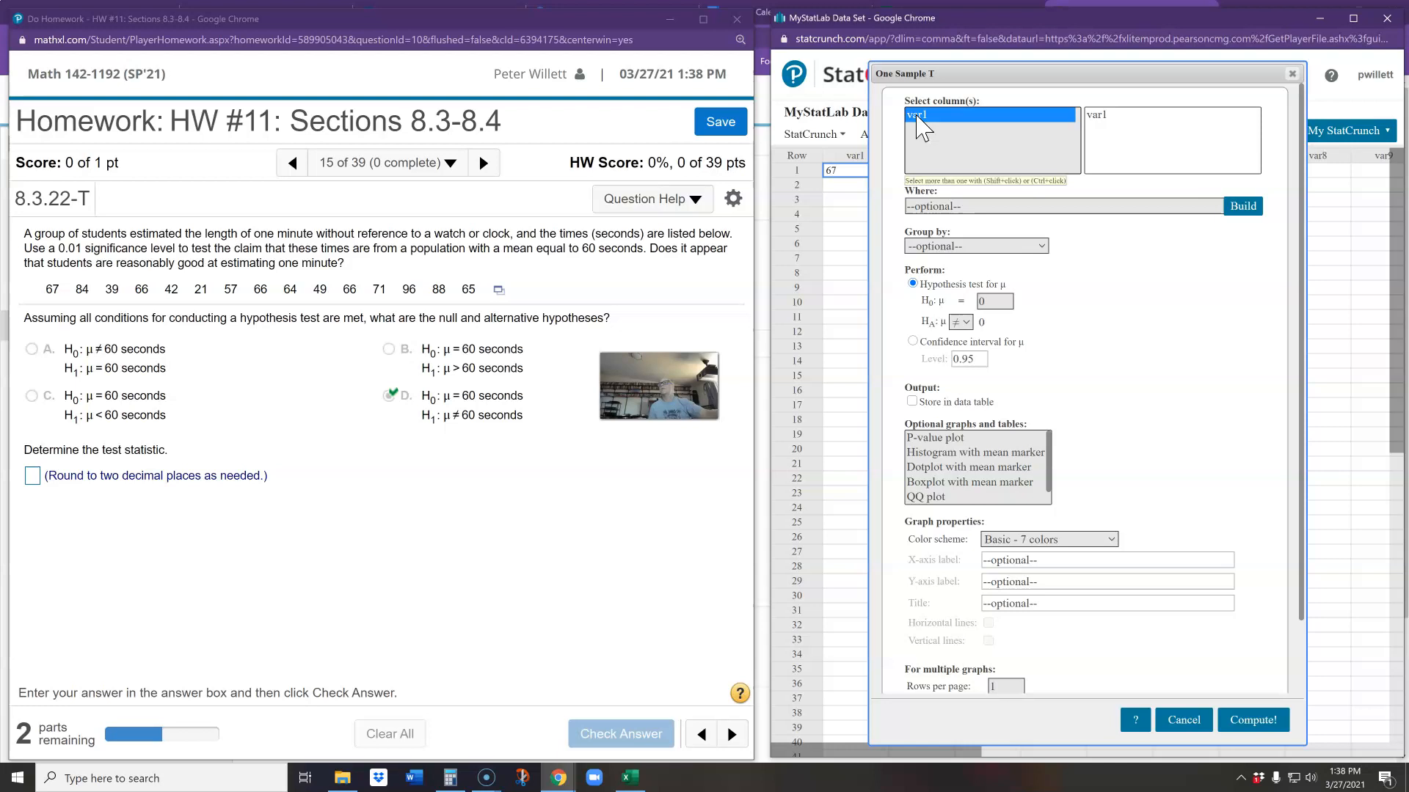
Step: Set the null hypothesis mean to 60 with the ≠ alternative and compute the T test
{"action": "left_click_drag", "start_coordinate": [990, 74], "coordinate": [1086, 84]}
{"action": "left_click_drag", "start_coordinate": [1203, 218], "coordinate": [1000, 85]}
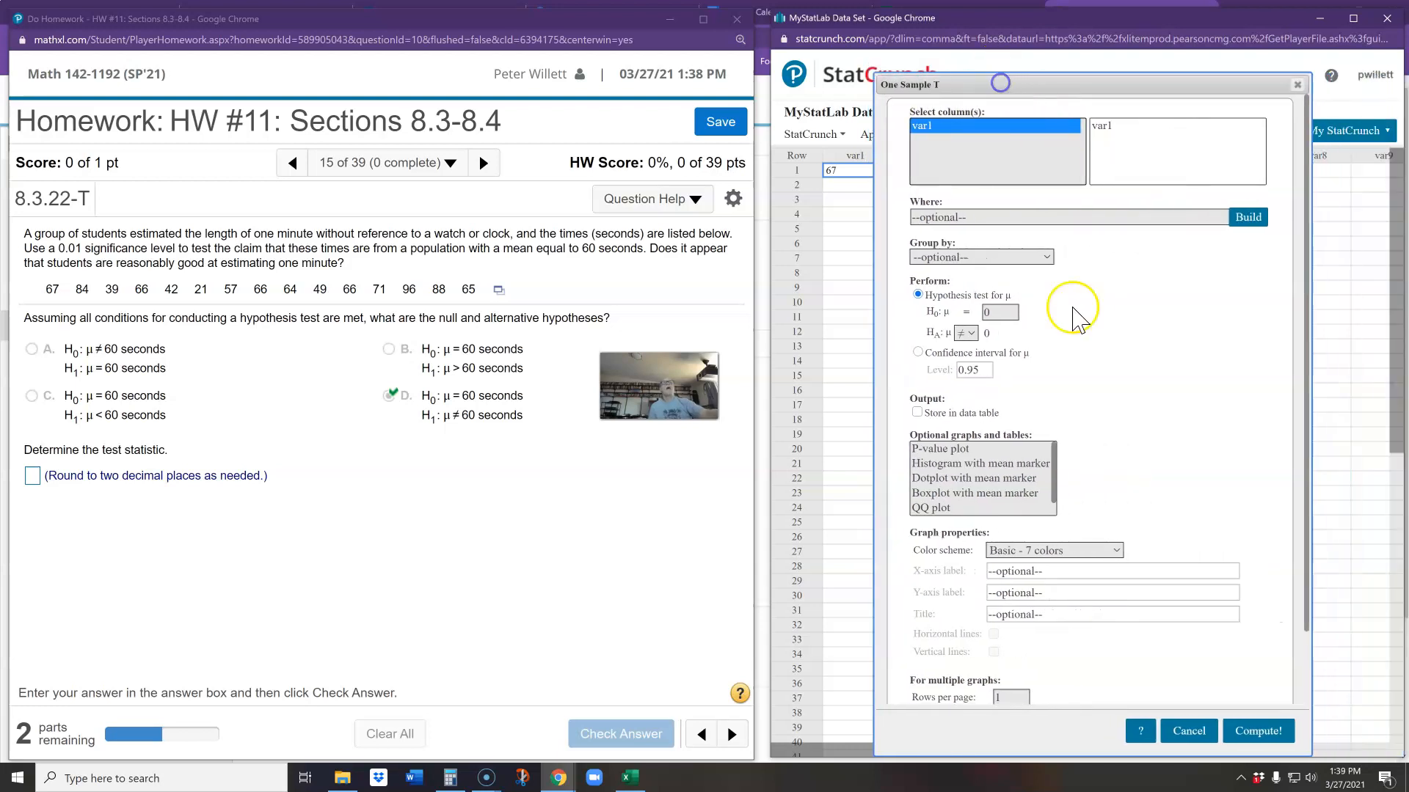
{"action": "double_click", "coordinate": [985, 313]}
{"action": "type", "text": "60"}
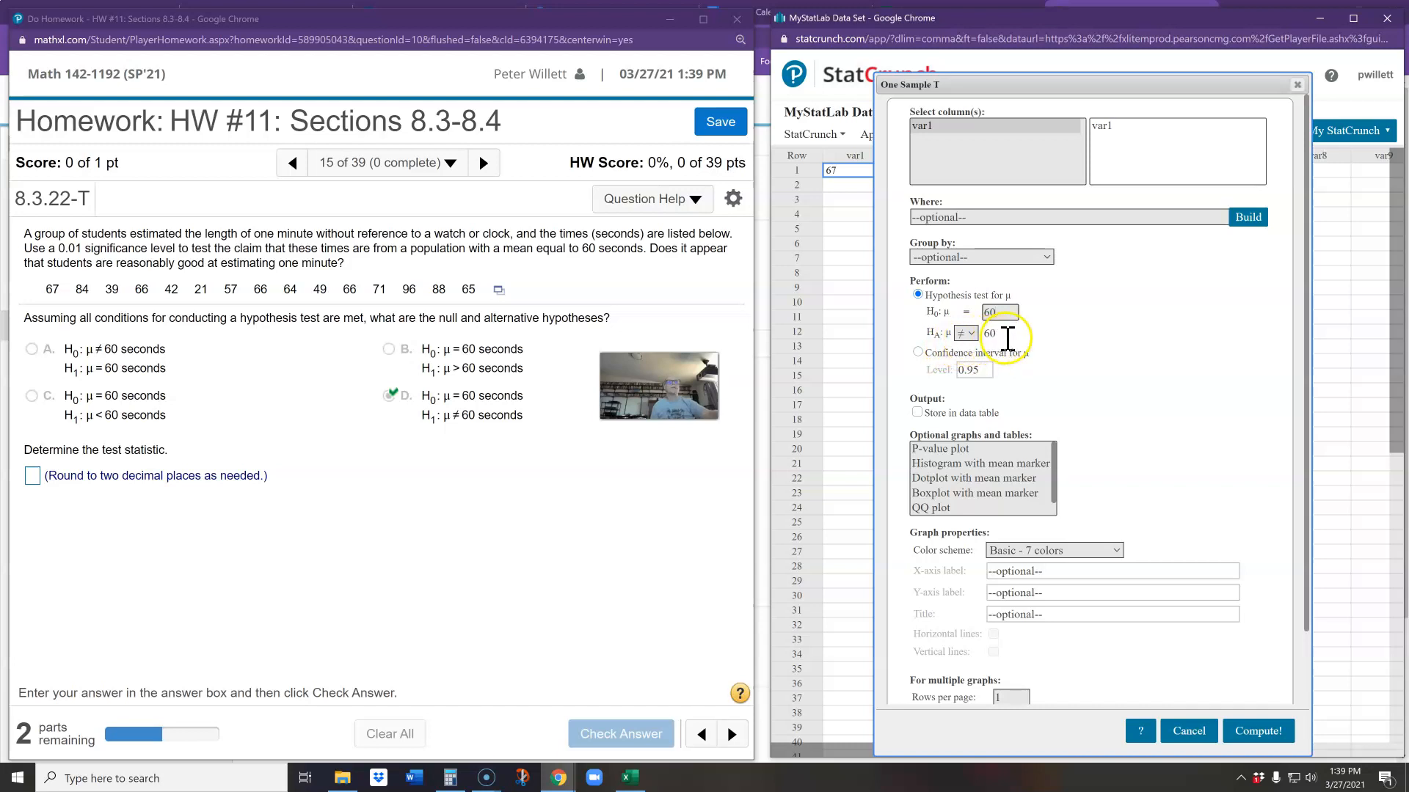
{"action": "left_click", "coordinate": [1258, 731]}
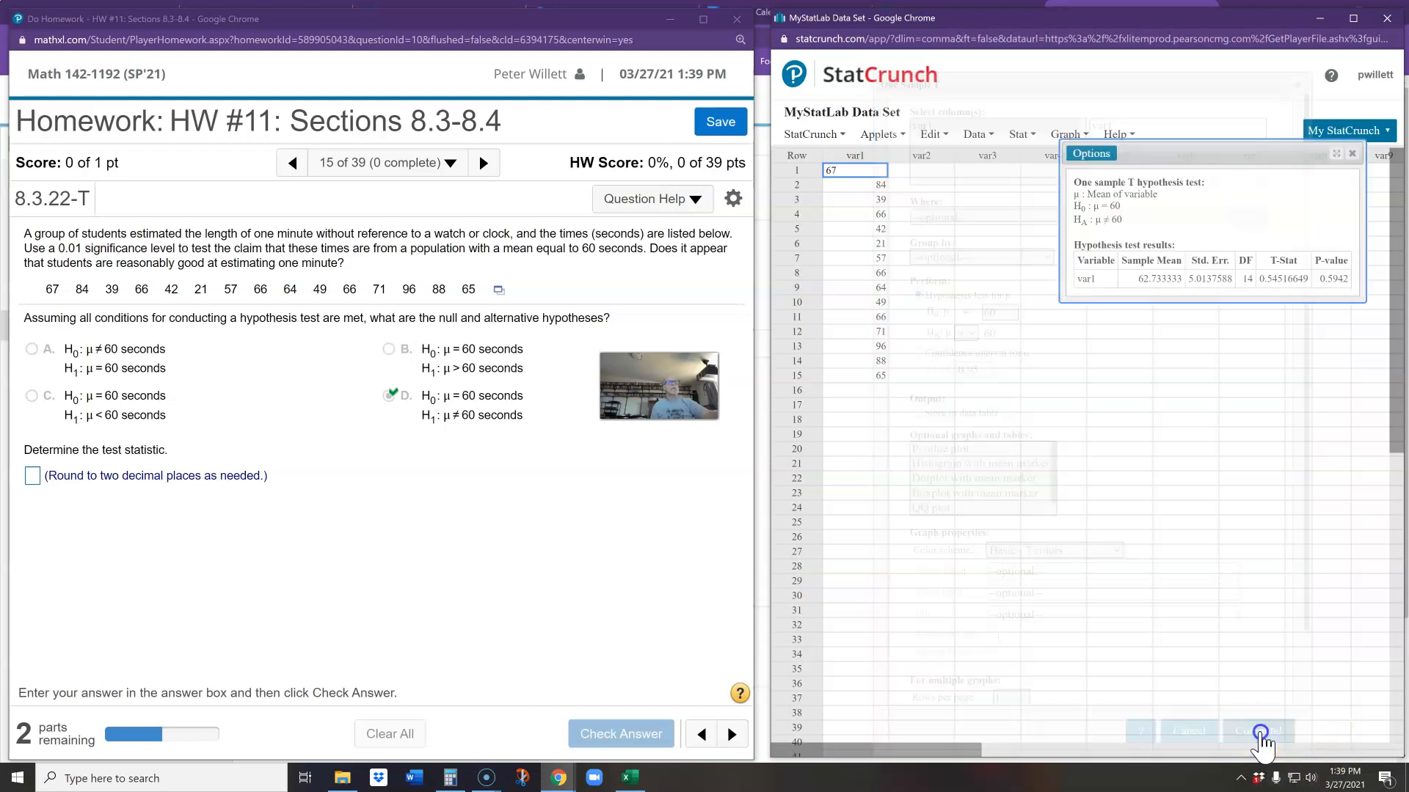
Step: Copy the T-Stat from the test results, enter it as the test statistic rounded to 0.55, and check the answer
{"action": "left_click_drag", "start_coordinate": [1216, 157], "coordinate": [988, 462]}
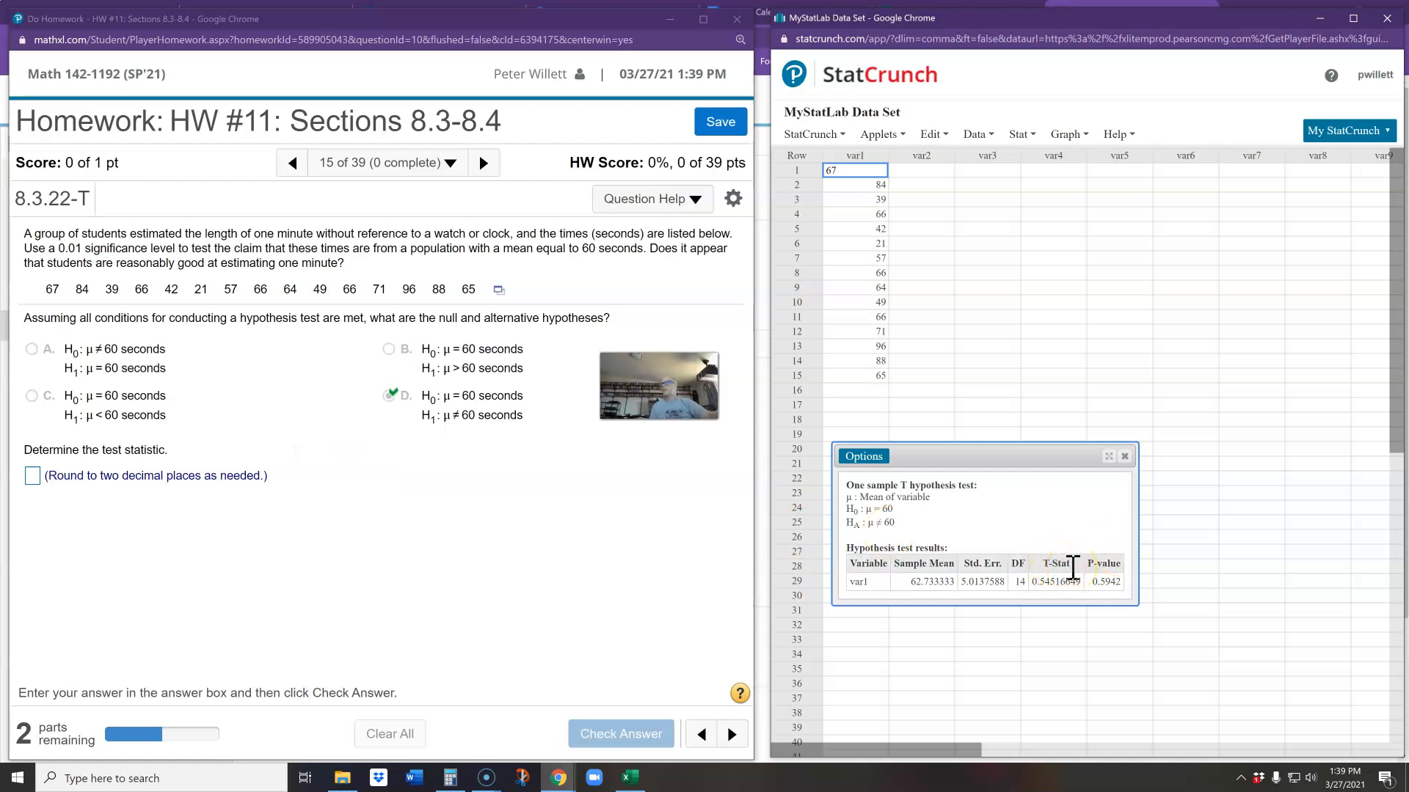
{"action": "left_click_drag", "start_coordinate": [1031, 585], "coordinate": [1058, 583]}
{"action": "key", "text": "ctrl+c"}
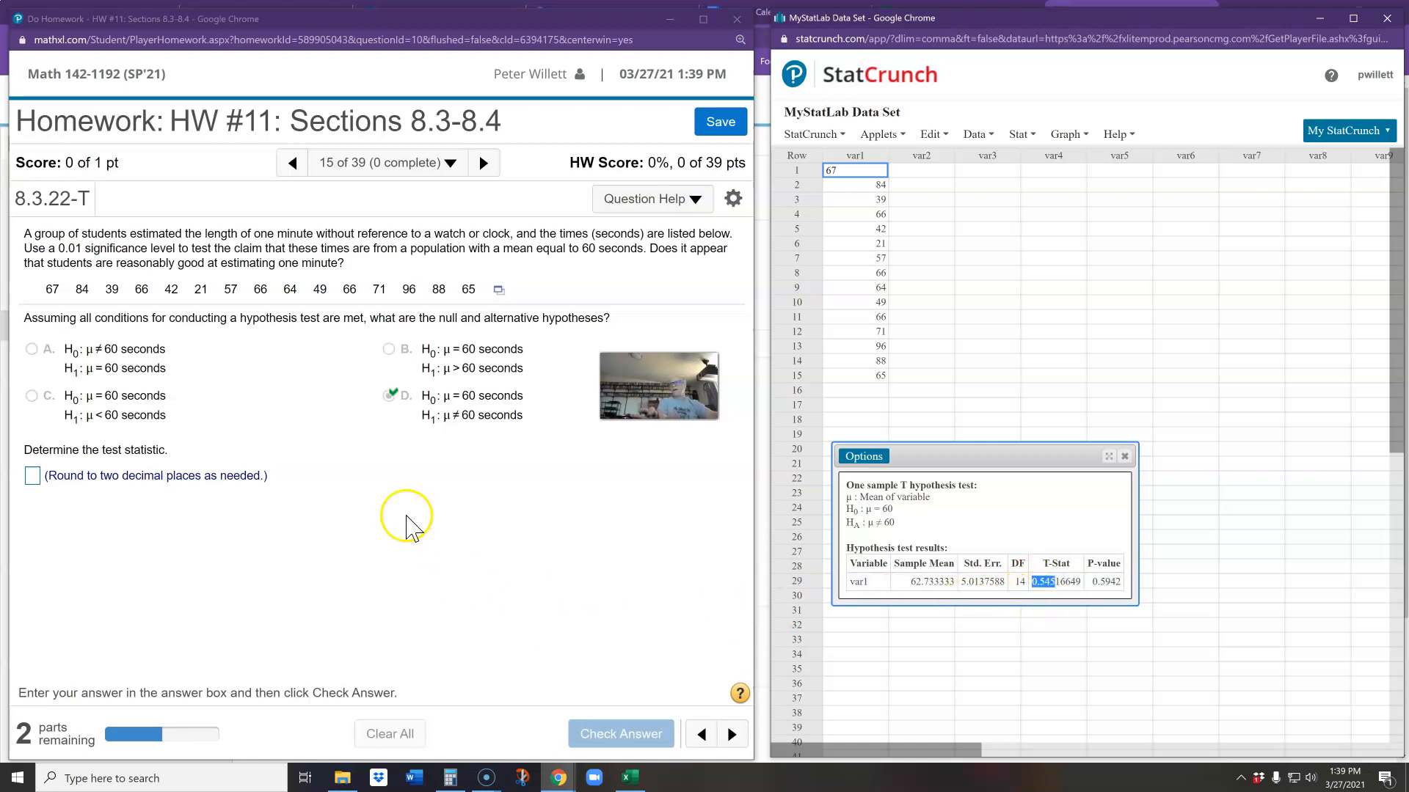
{"action": "left_click", "coordinate": [32, 475]}
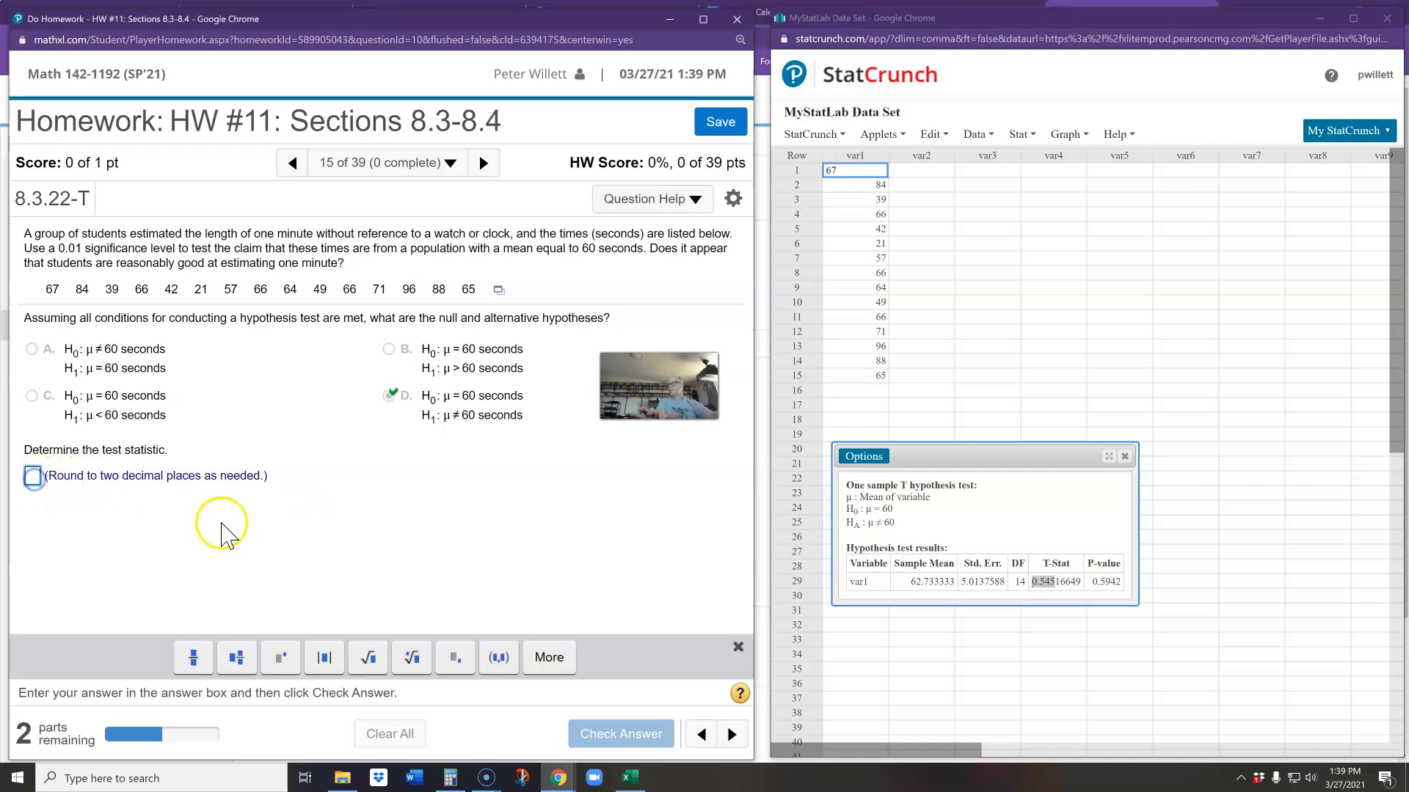
{"action": "key", "text": "ctrl+v"}
{"action": "key", "text": "BackSpace"}
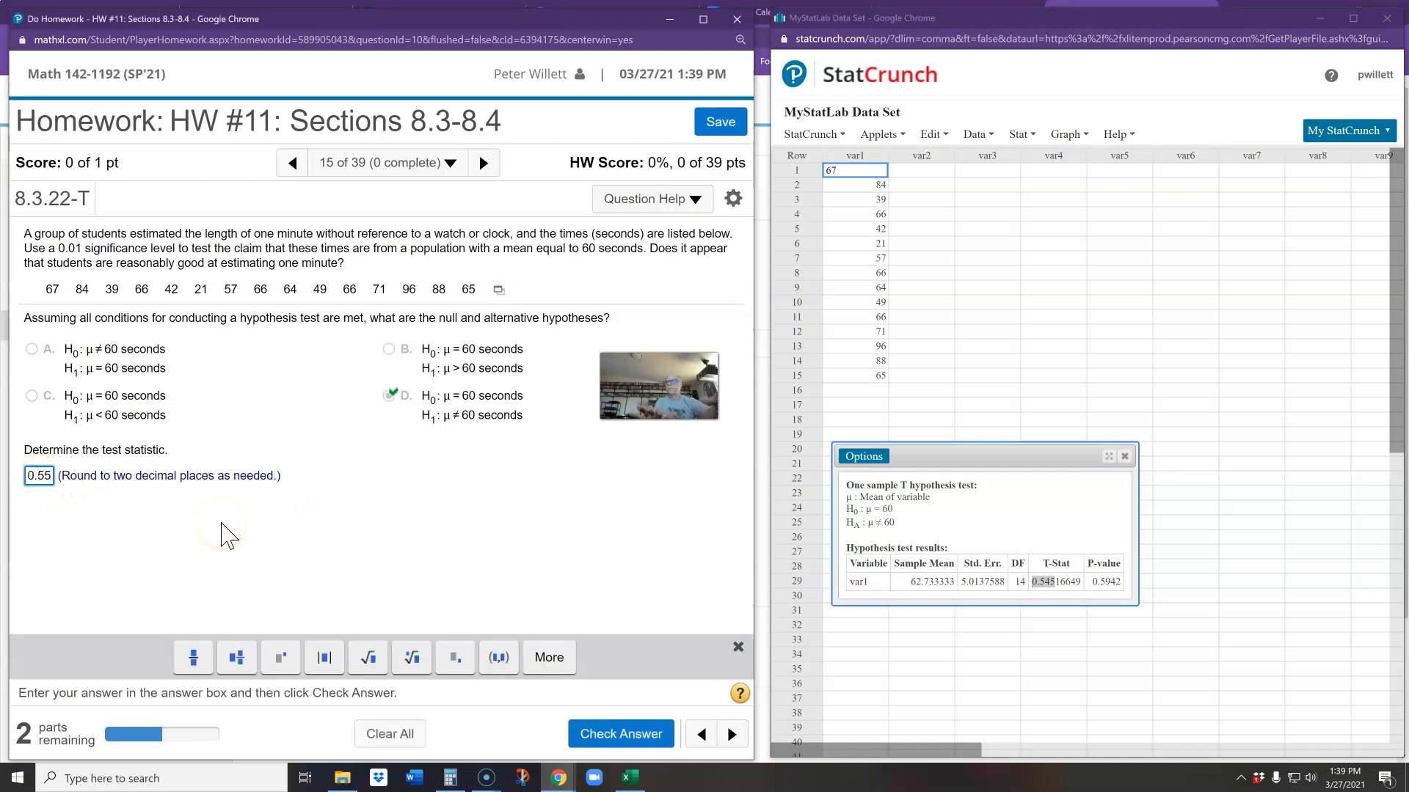
{"action": "left_click", "coordinate": [592, 734]}
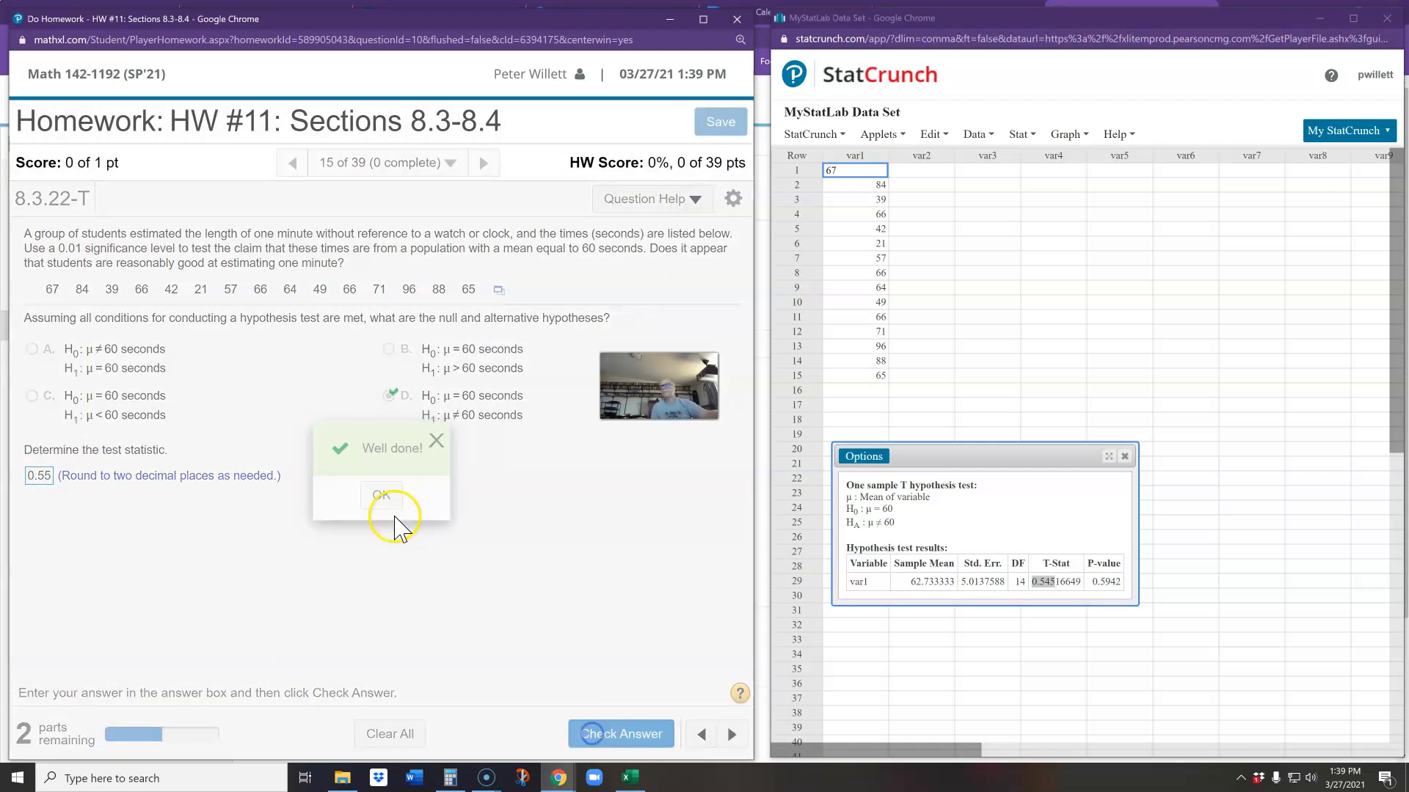
{"action": "left_click", "coordinate": [391, 513]}
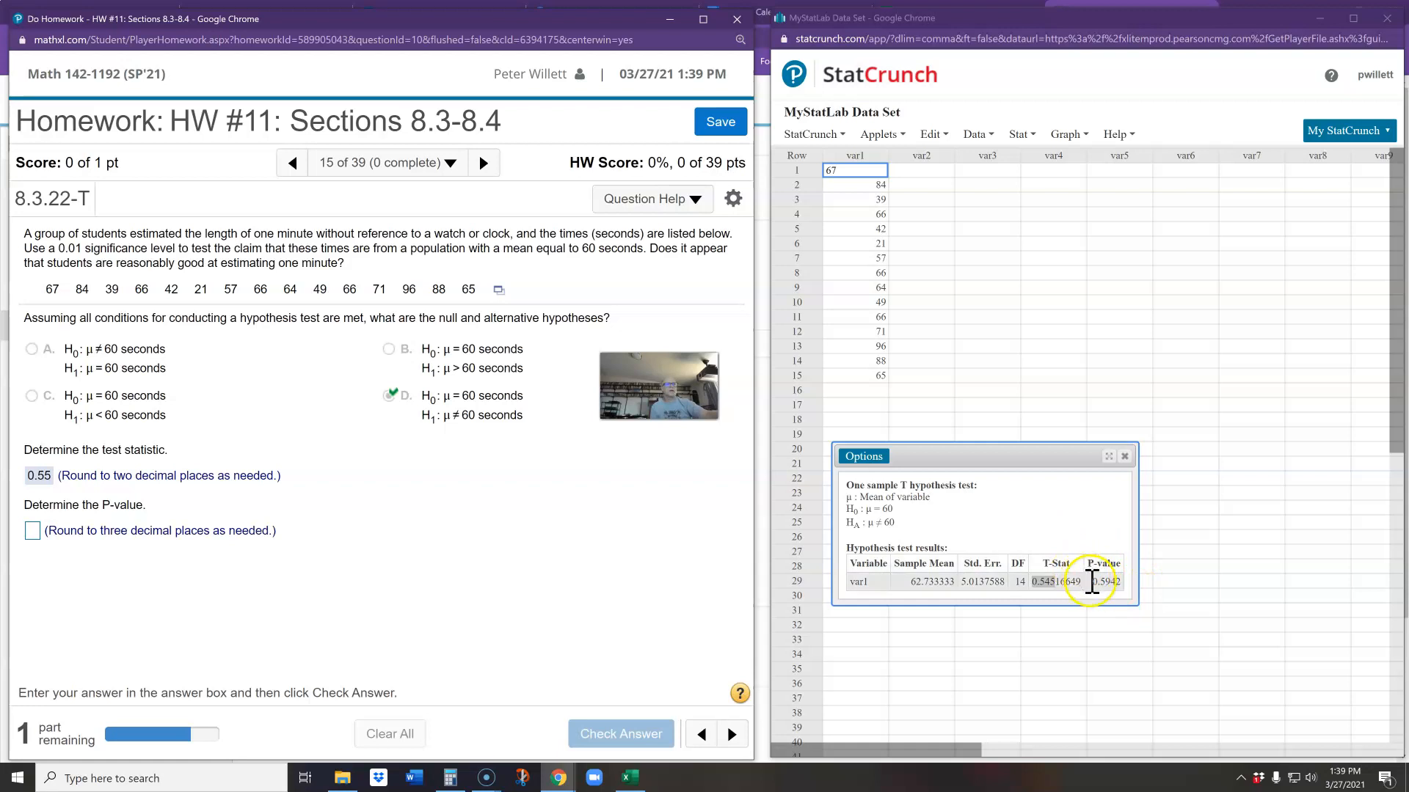
Step: Copy the P-value from the test results into the P-value answer as 0.594 and check it
{"action": "left_click_drag", "start_coordinate": [1096, 584], "coordinate": [1115, 581]}
{"action": "key", "text": "ctrl+c"}
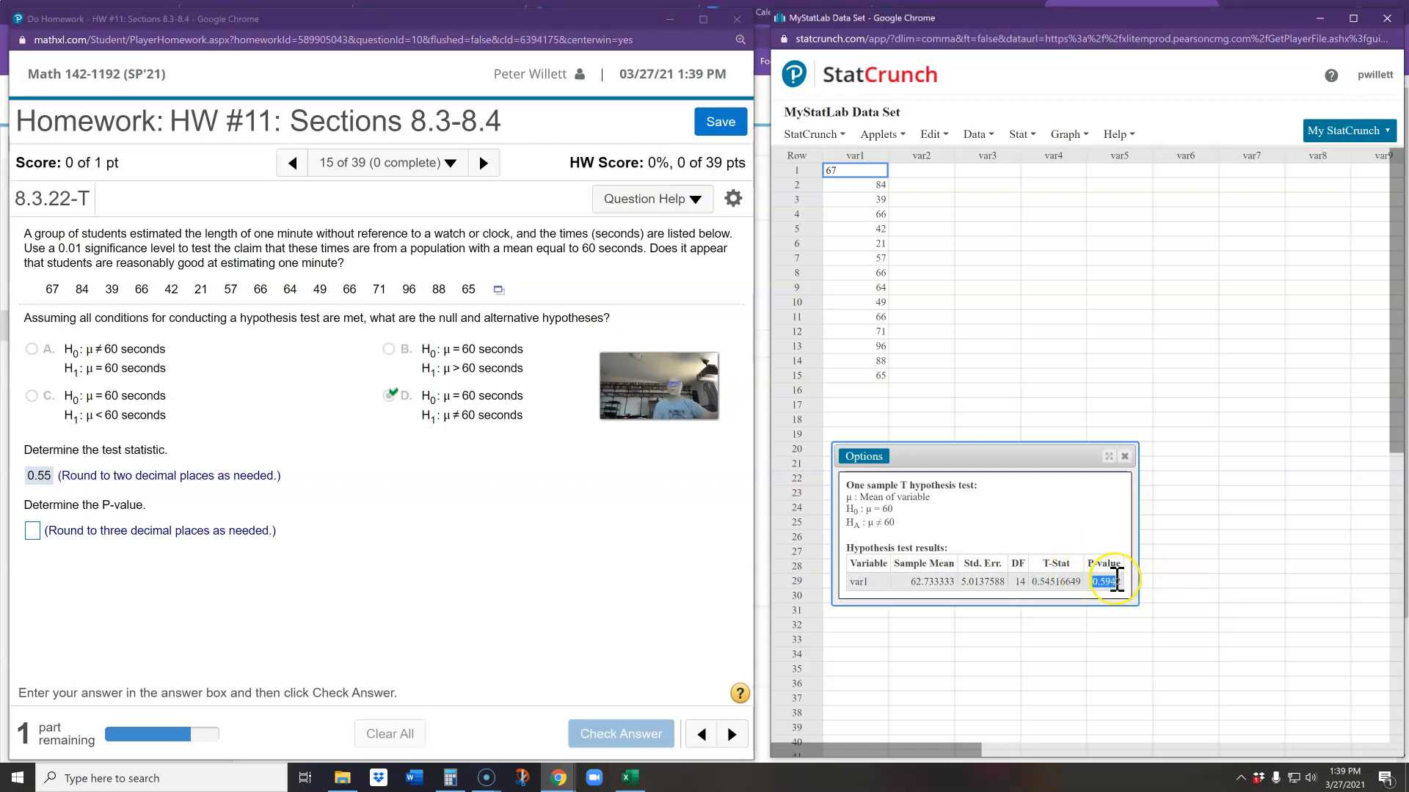
{"action": "left_click", "coordinate": [33, 530]}
{"action": "key", "text": "ctrl+v"}
{"action": "left_click", "coordinate": [598, 734]}
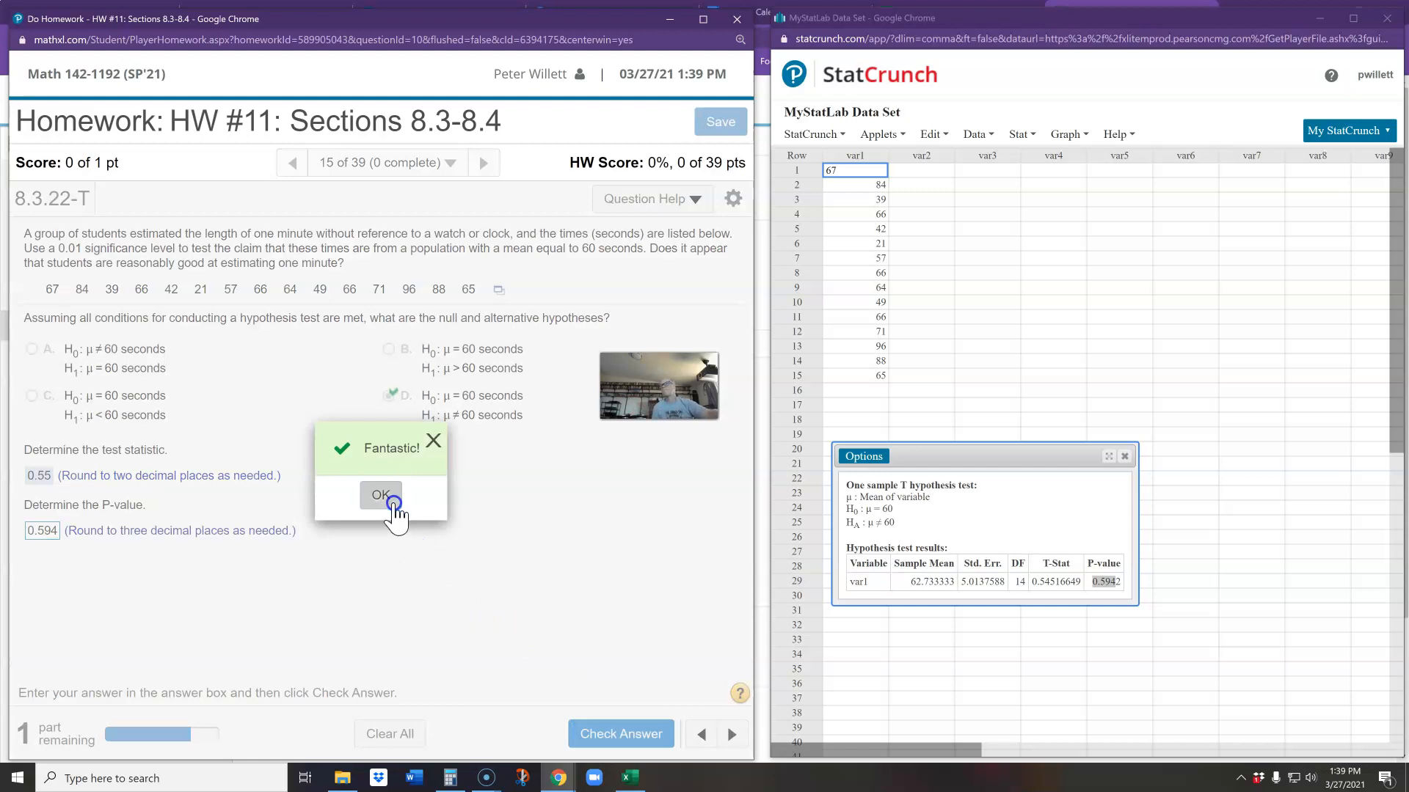
{"action": "left_click", "coordinate": [394, 503]}
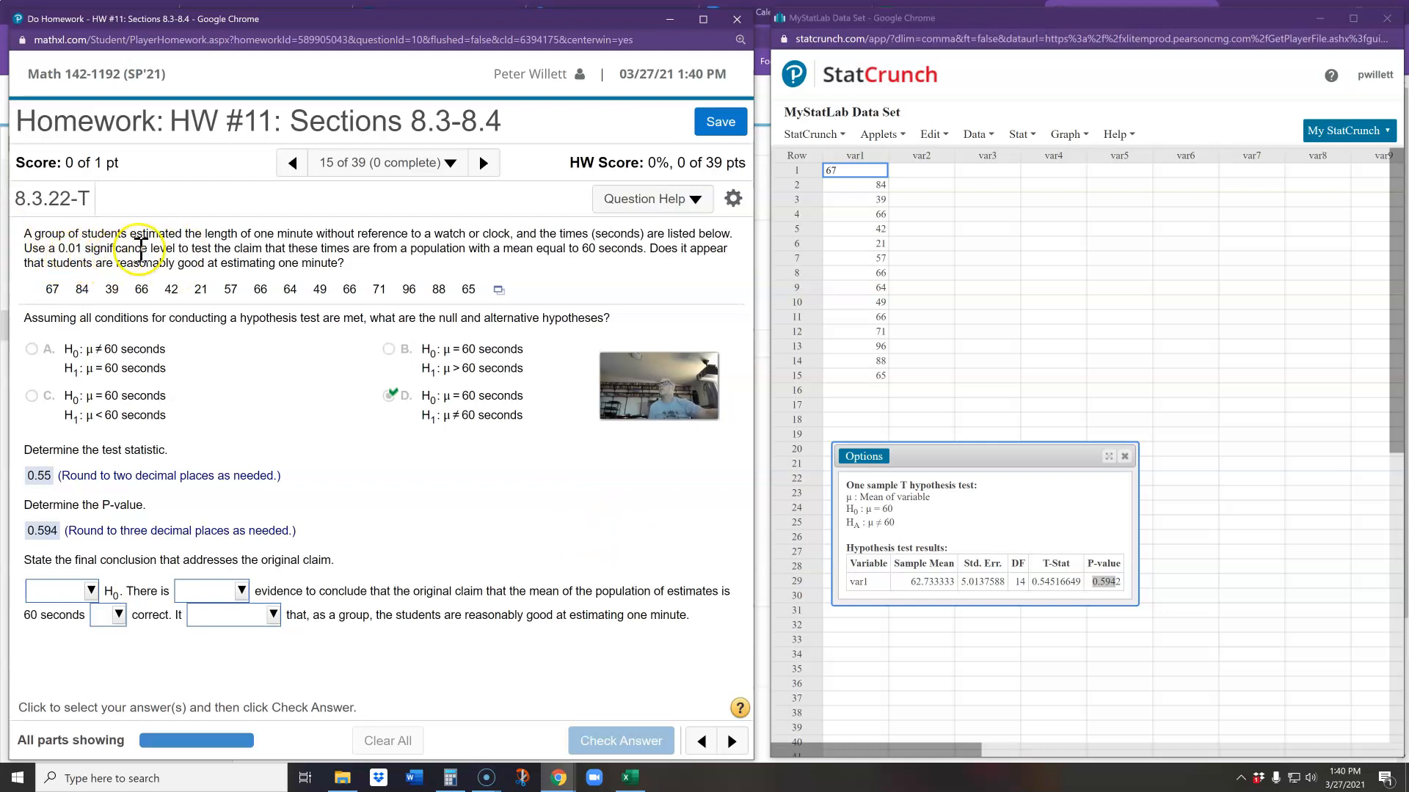
Step: In the final conclusion, choose "Fail to reject" for H0 and "not sufficient" for the evidence
{"action": "left_click", "coordinate": [1115, 598]}
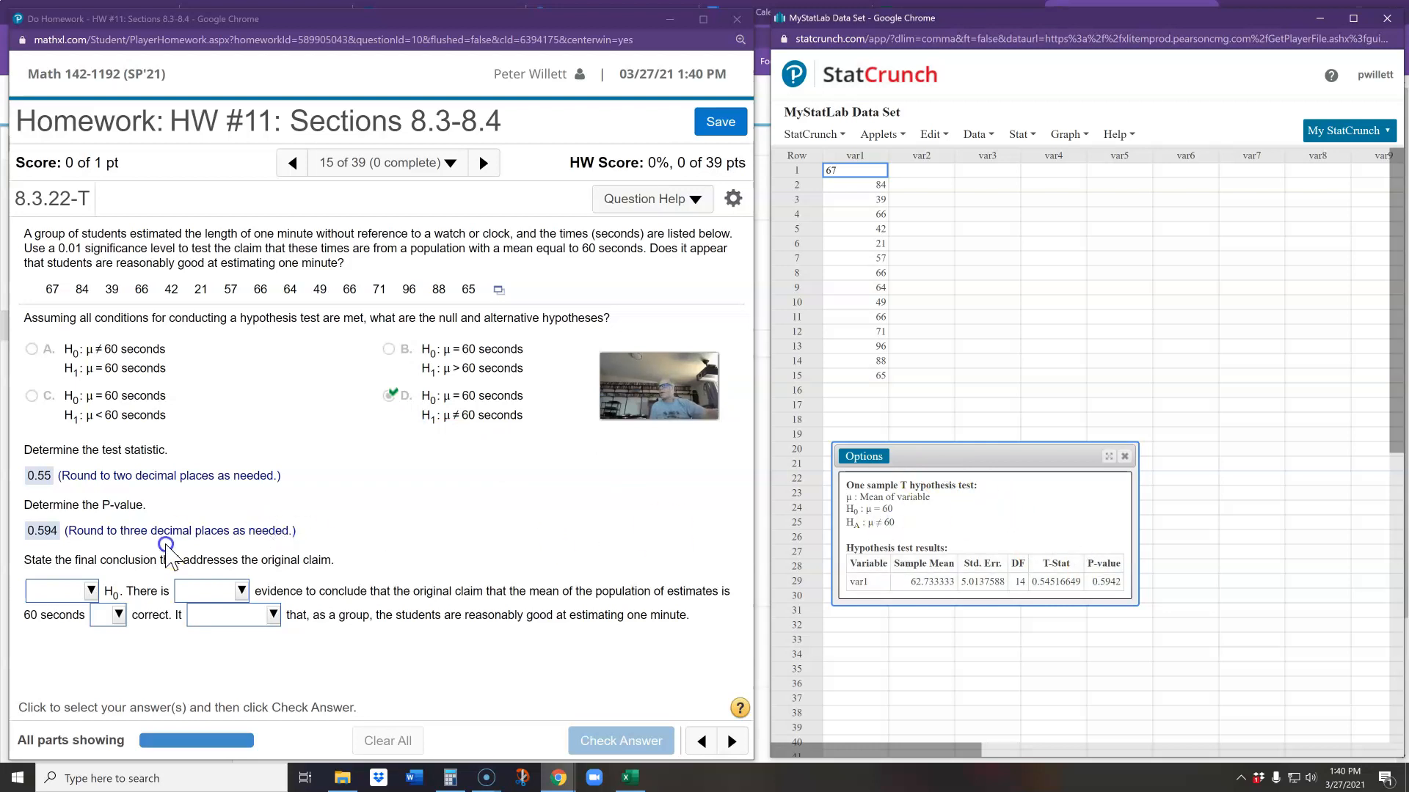
{"action": "left_click", "coordinate": [88, 590]}
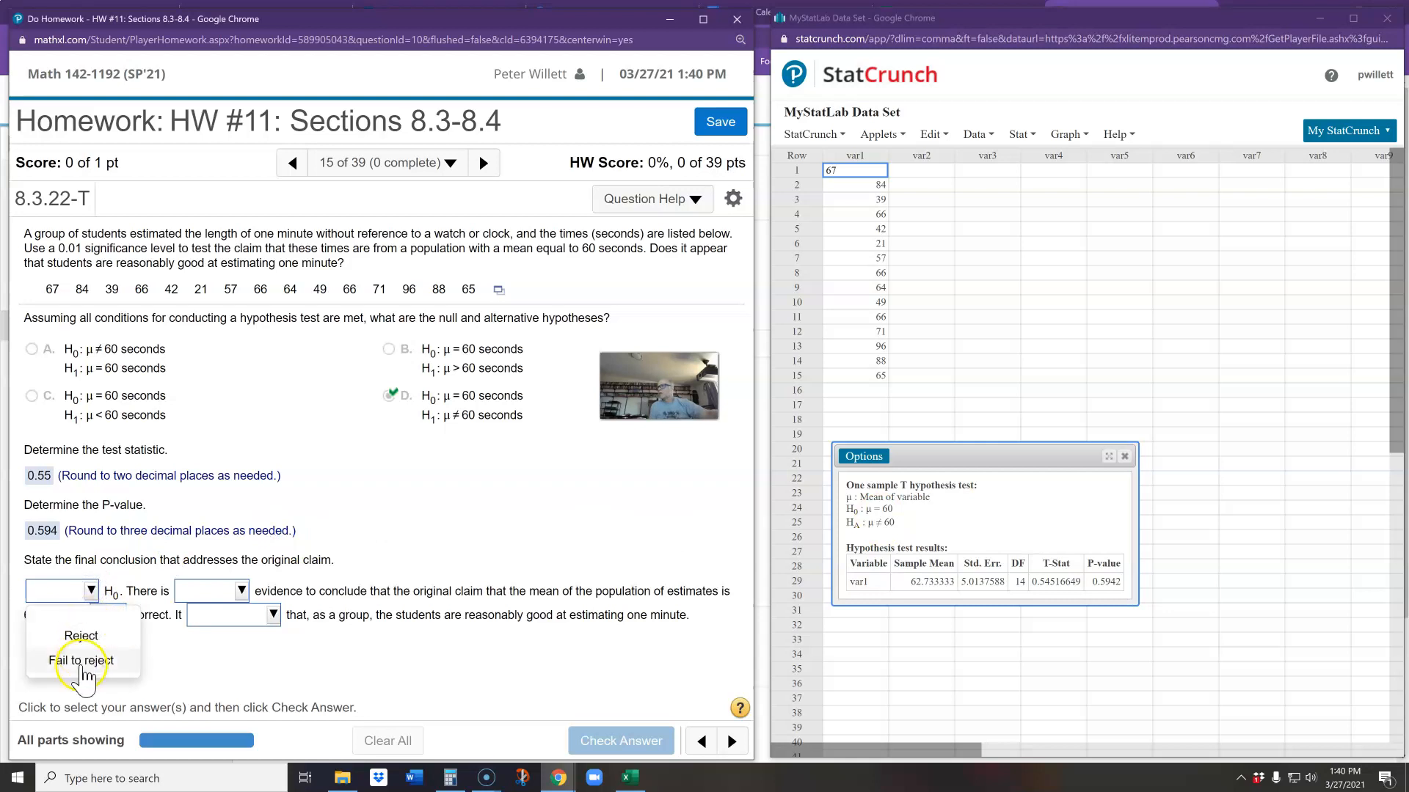
{"action": "left_click", "coordinate": [83, 661]}
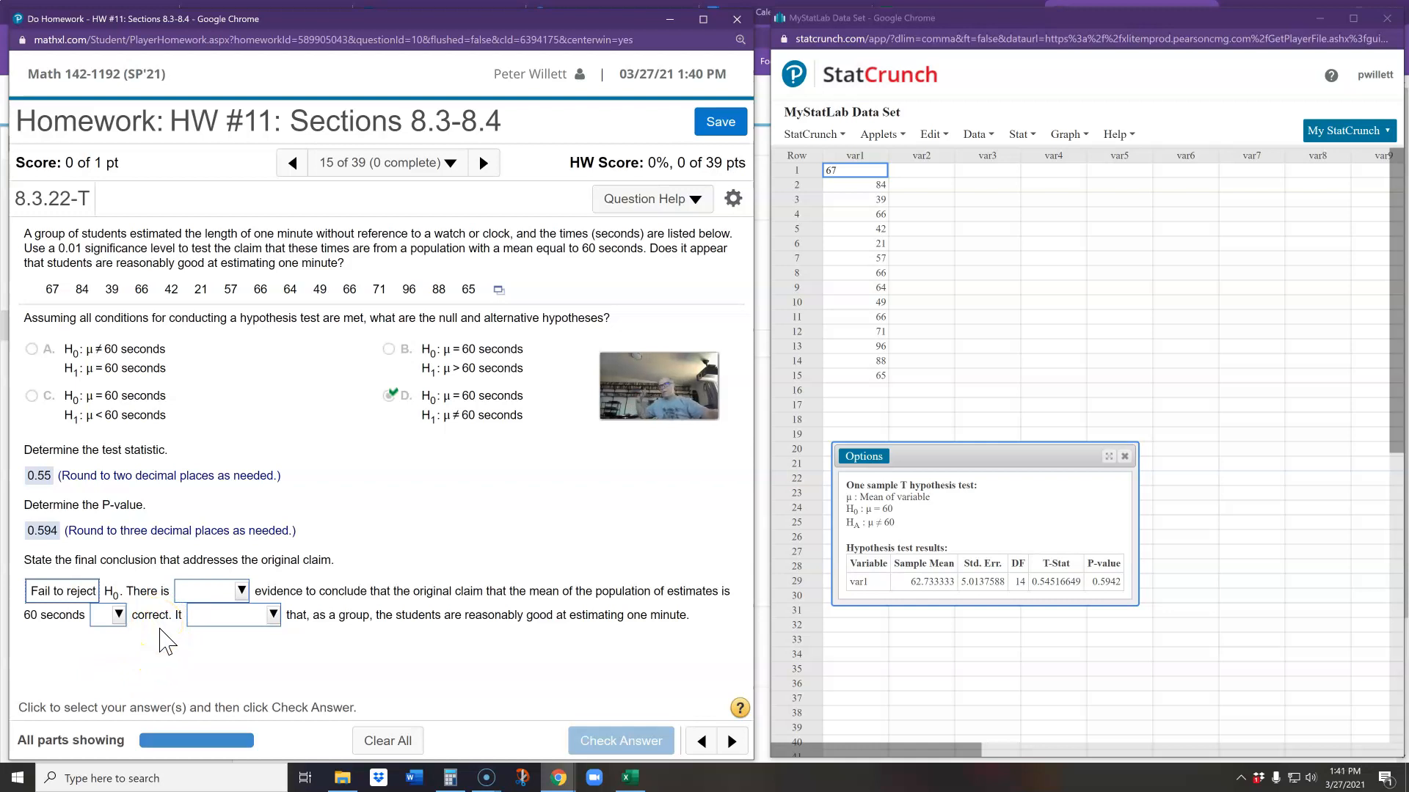
{"action": "left_click", "coordinate": [241, 592]}
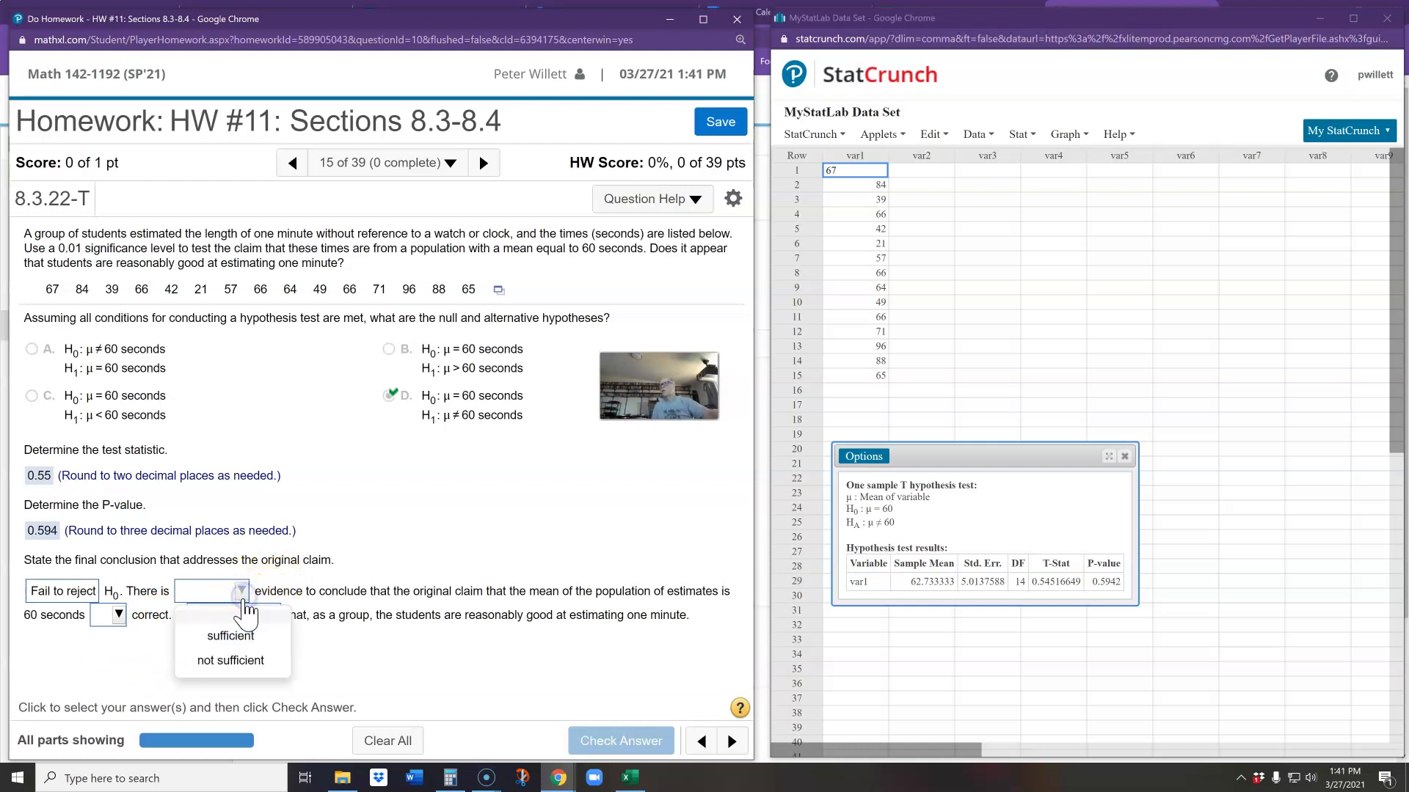
{"action": "left_click", "coordinate": [229, 660]}
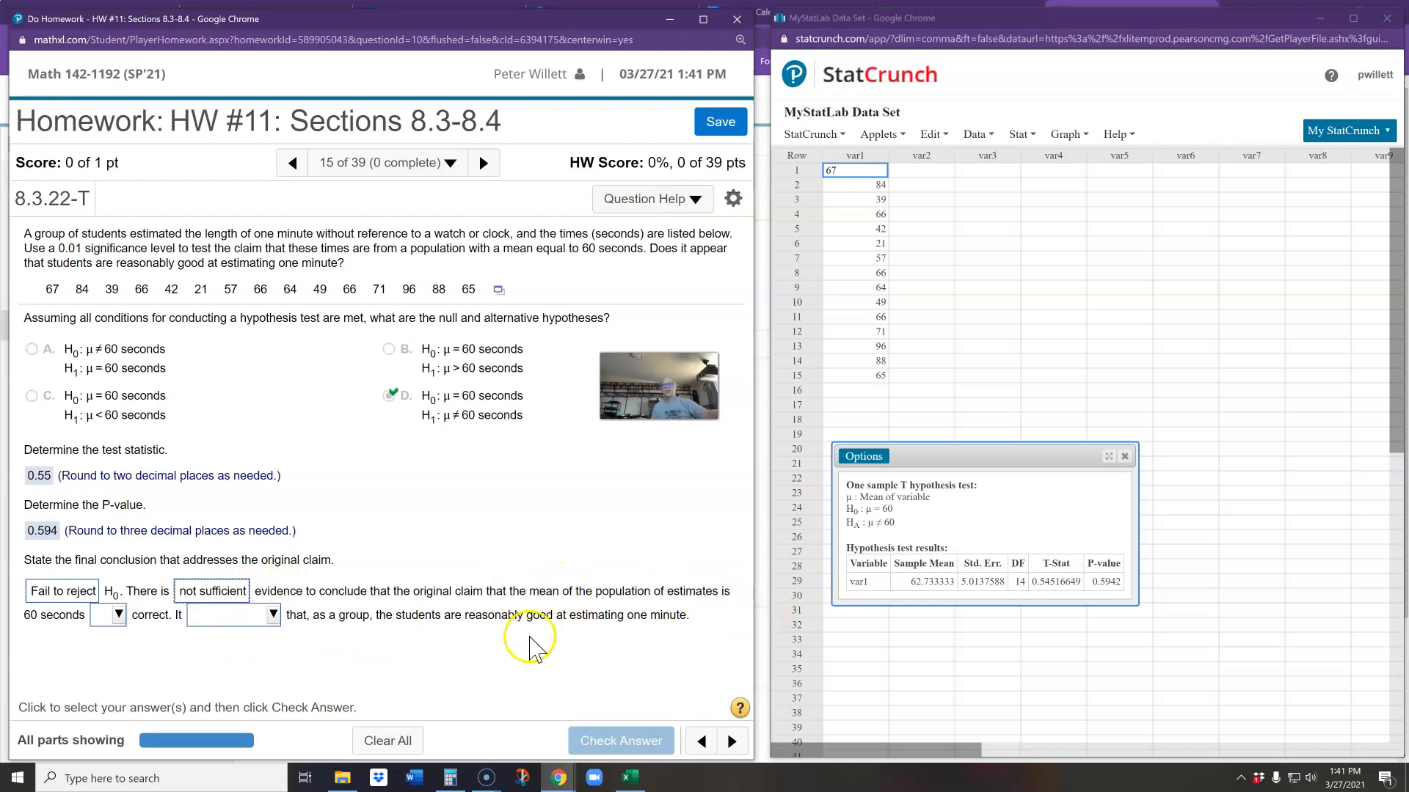
Step: Complete the conclusion with "is not" correct and "appears", check the answer, and dismiss the feedback
{"action": "left_click", "coordinate": [118, 614]}
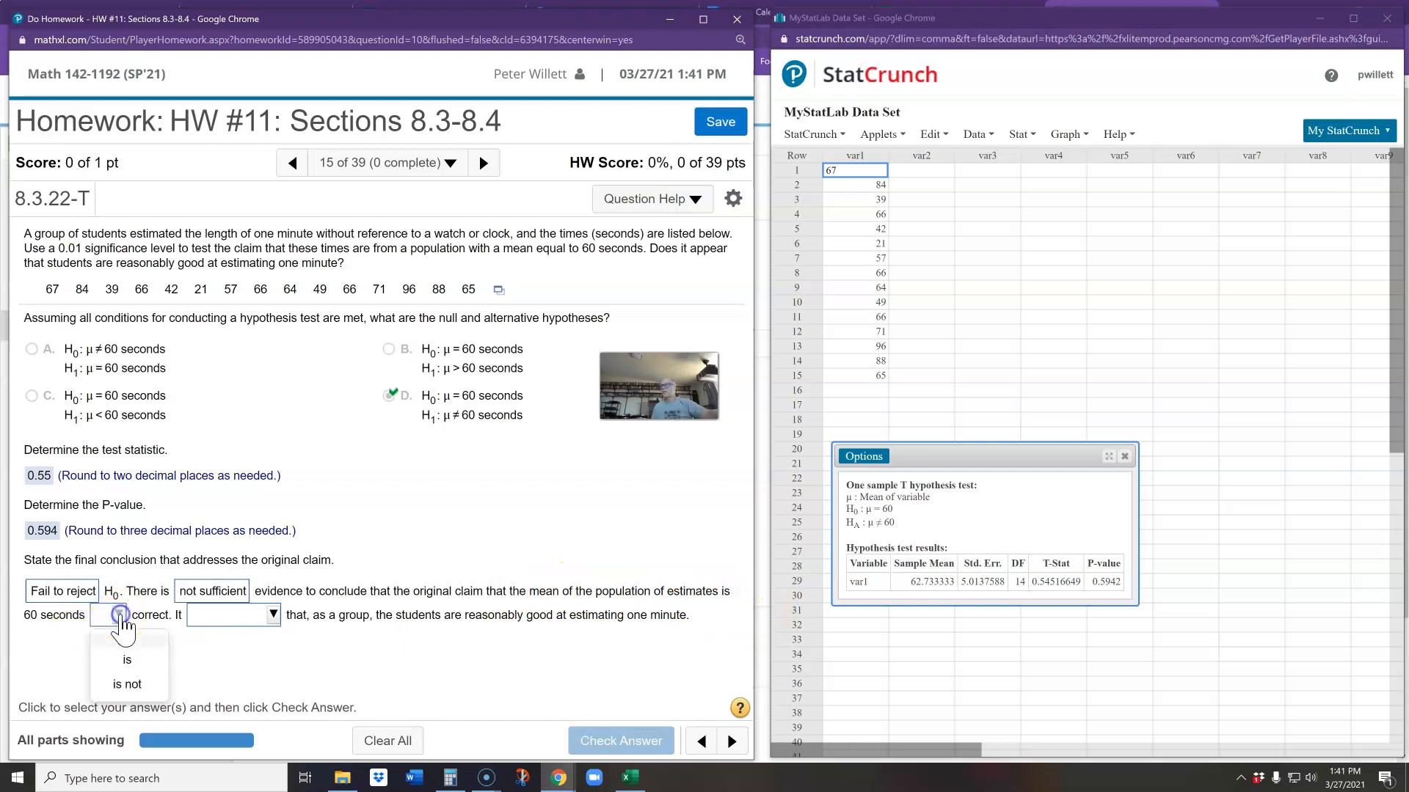
{"action": "left_click", "coordinate": [126, 682]}
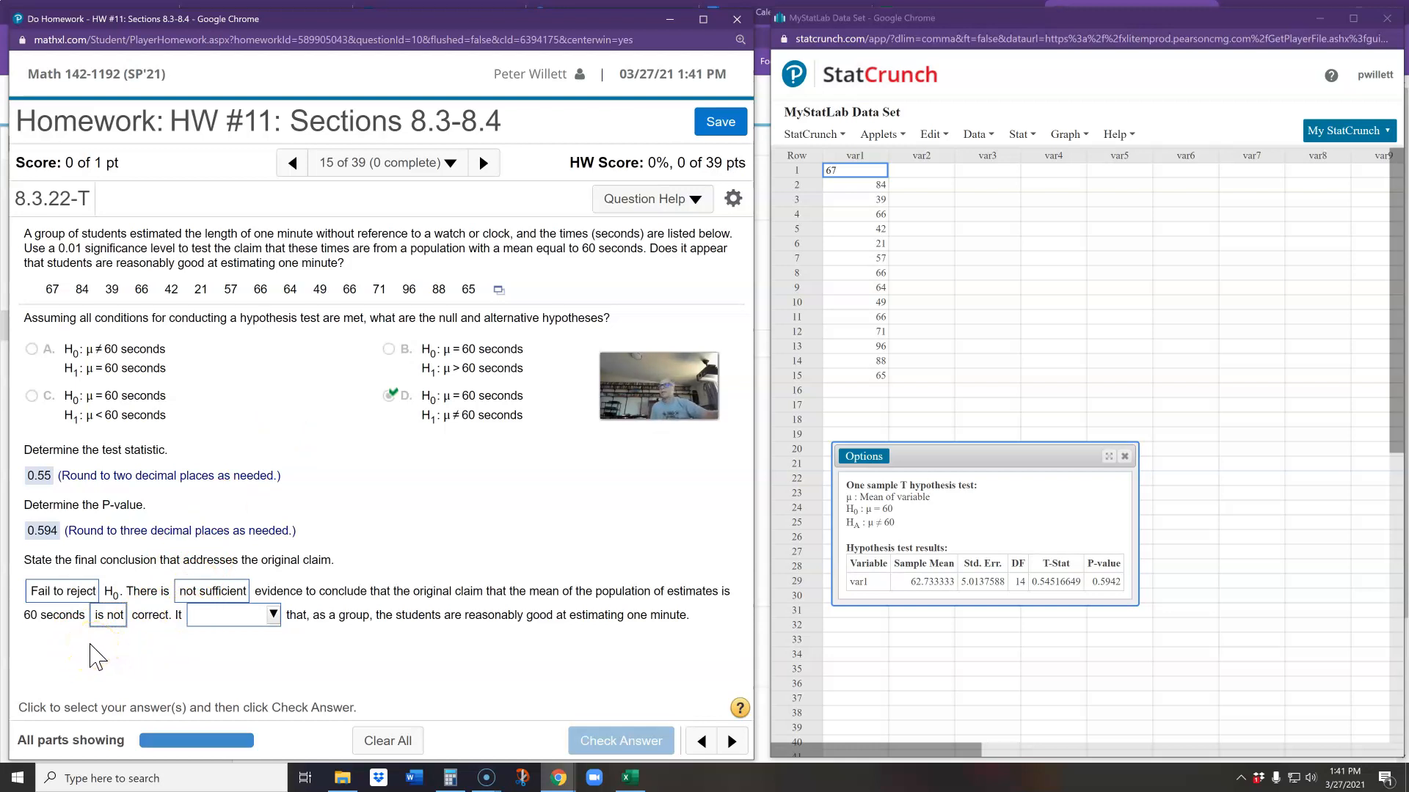
{"action": "left_click", "coordinate": [275, 616]}
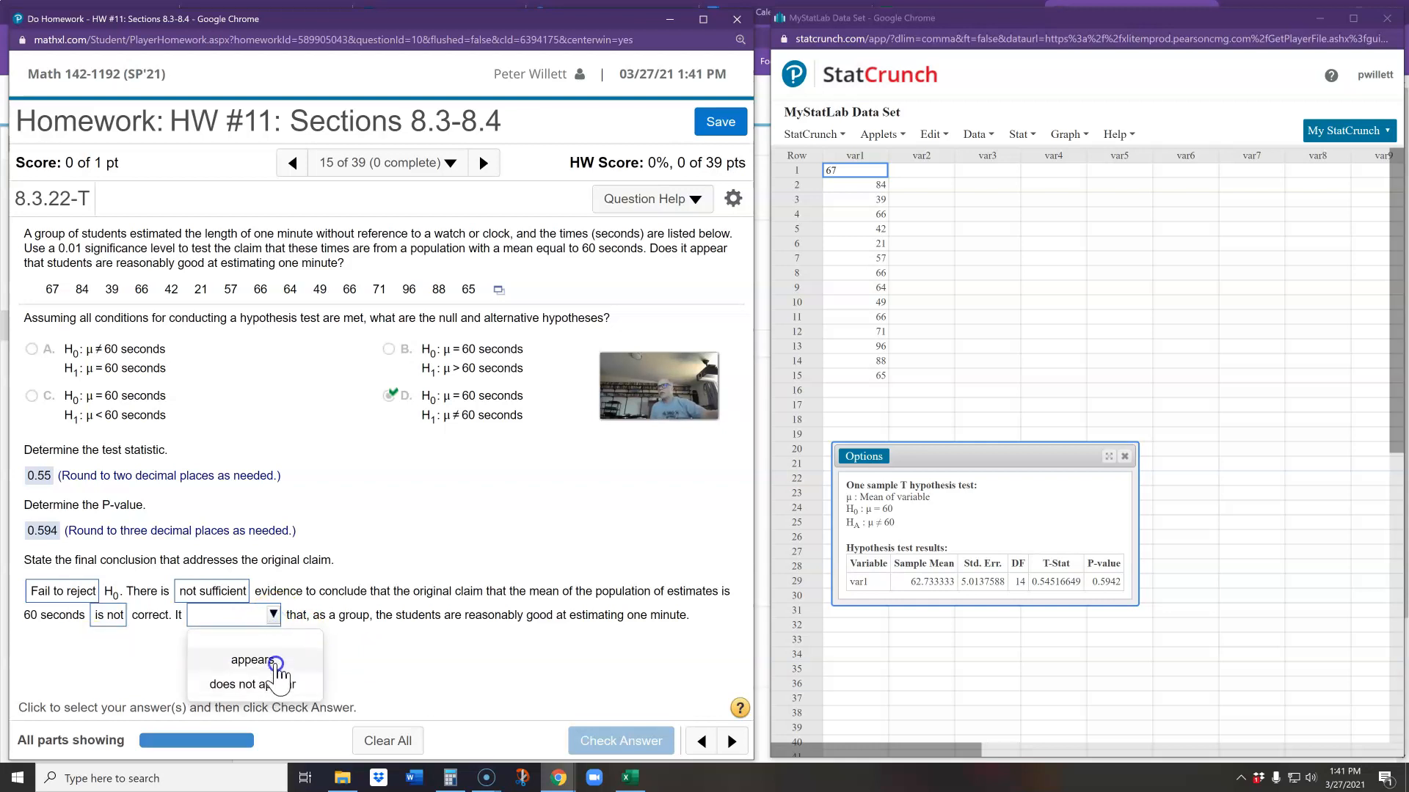
{"action": "left_click", "coordinate": [277, 662]}
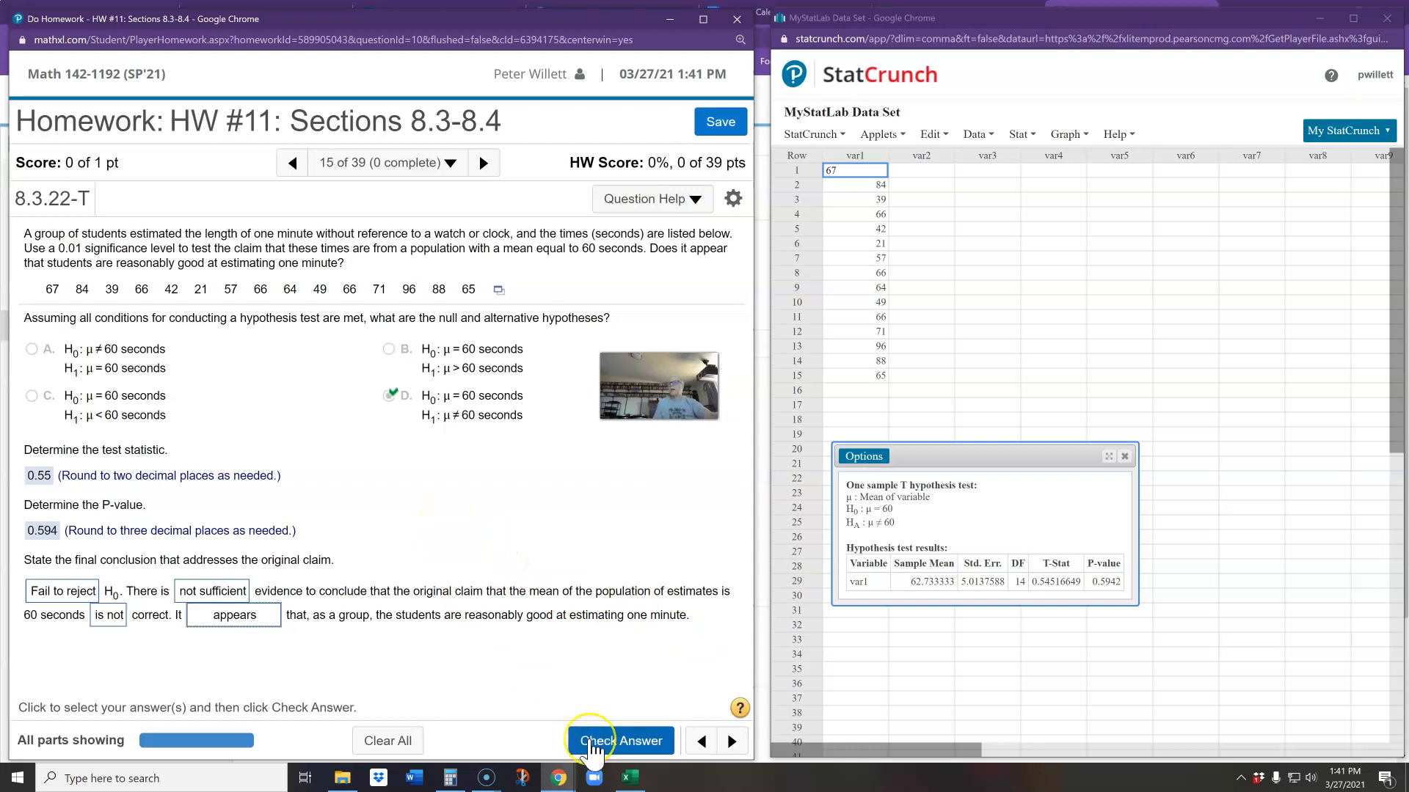
{"action": "left_click", "coordinate": [592, 744]}
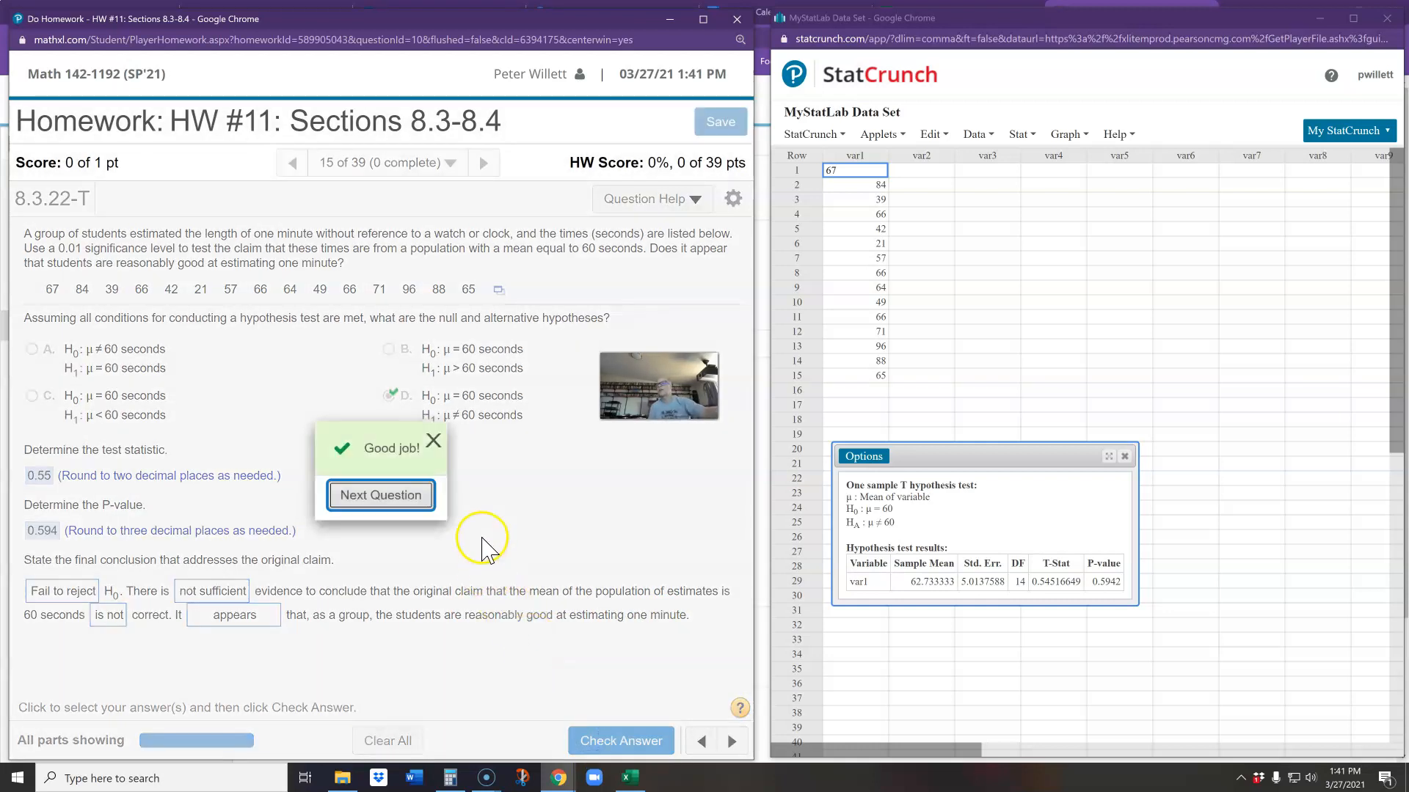
{"action": "left_click", "coordinate": [432, 440]}
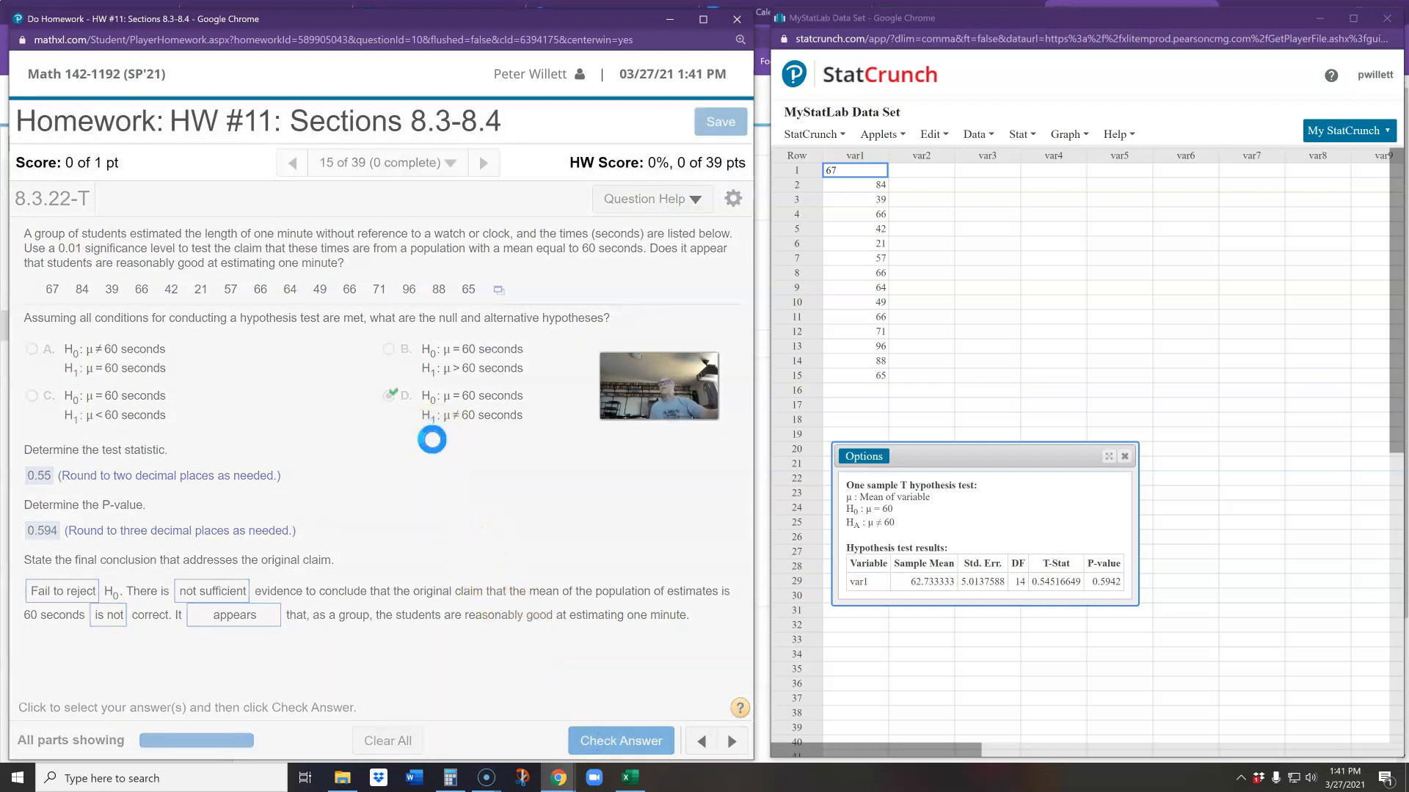